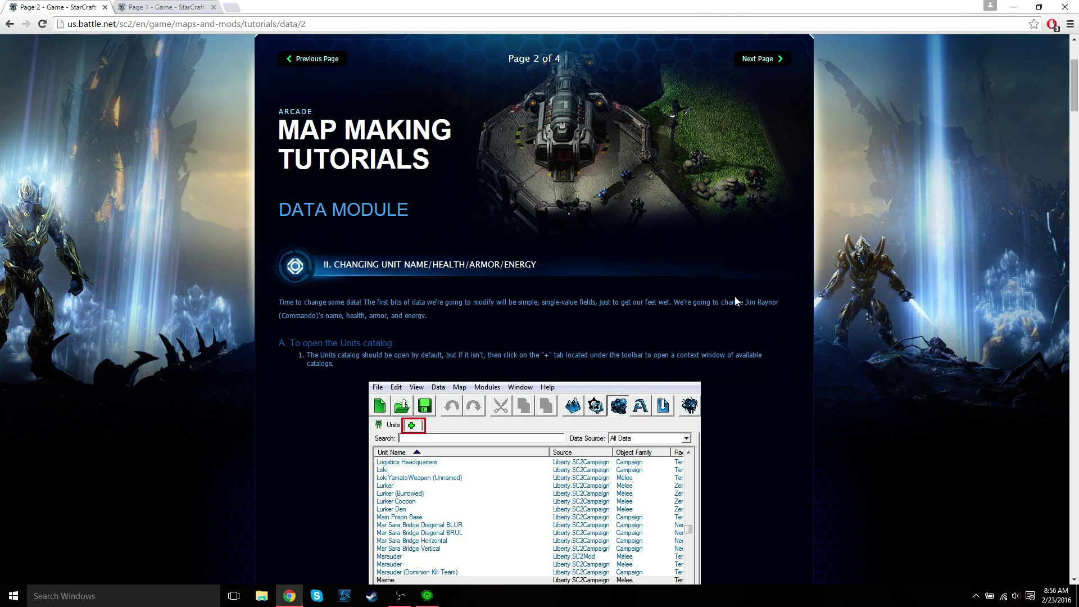
Review the Data Module and Trigger Module tutorial pages, including the download link for the finished product map file
scroll(653, 194, down, 3)
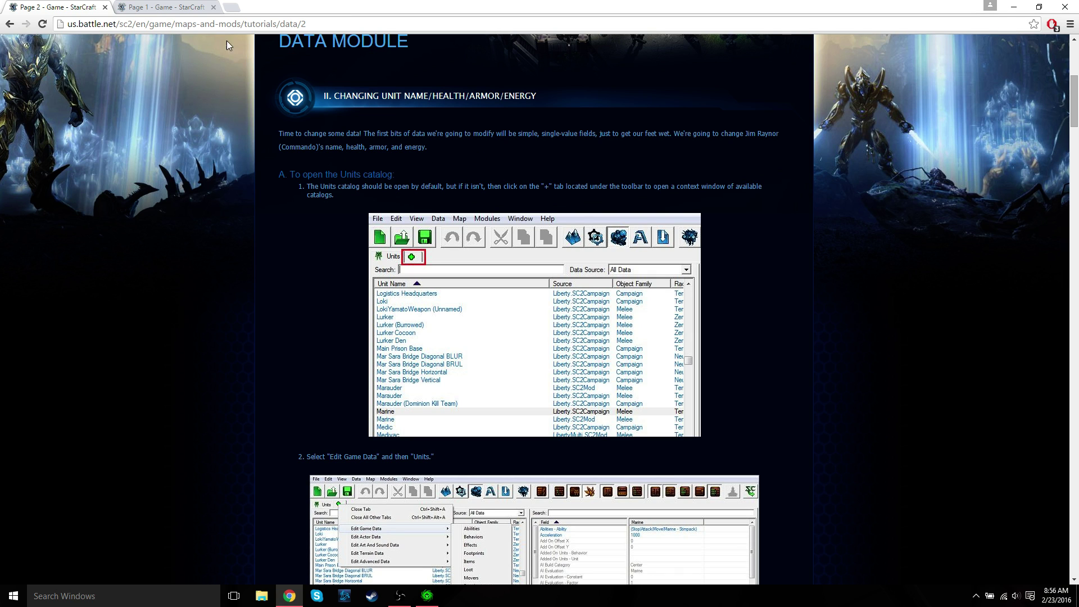
click(176, 9)
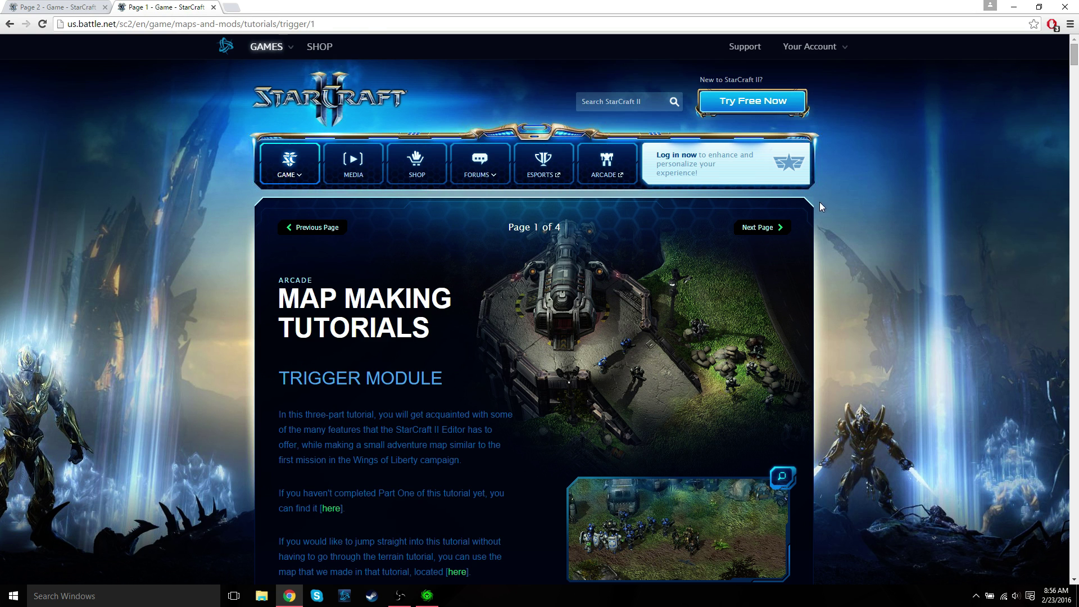
scroll(900, 248, down, 2)
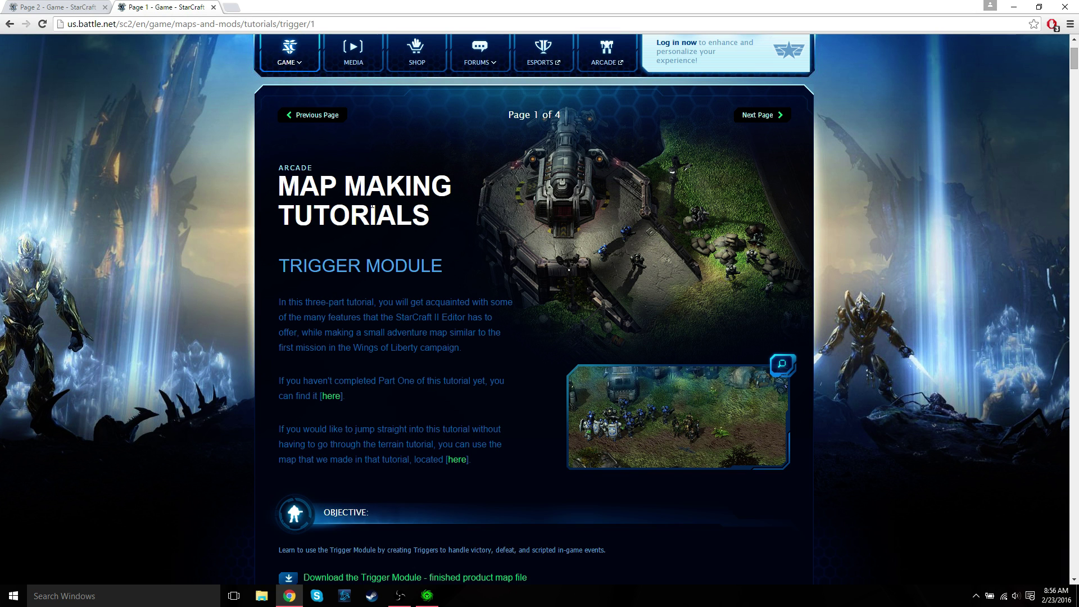
click(9, 24)
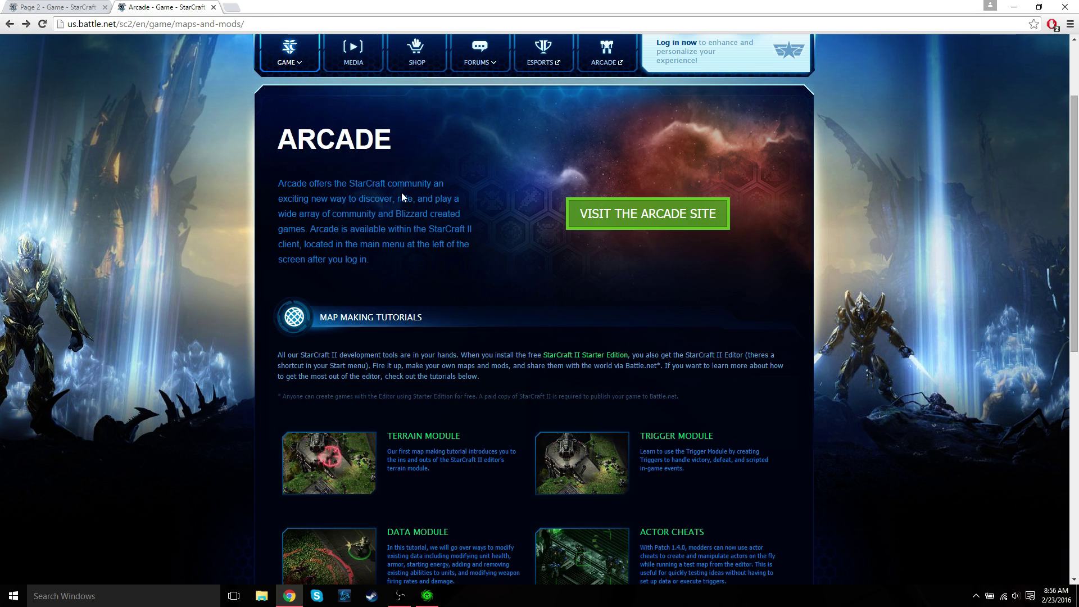
scroll(369, 287, up, 2)
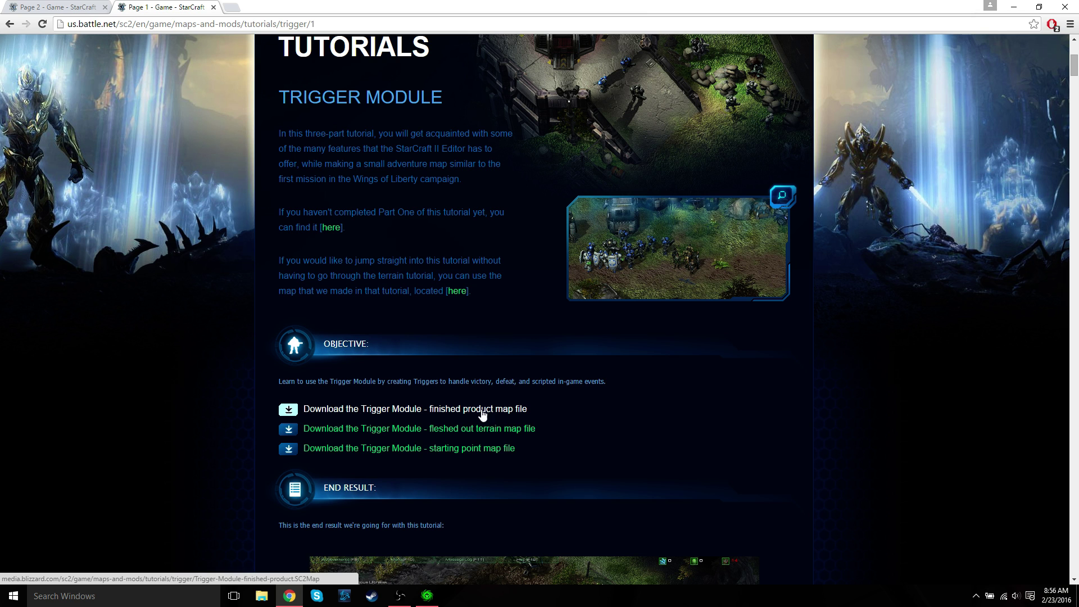
click(527, 415)
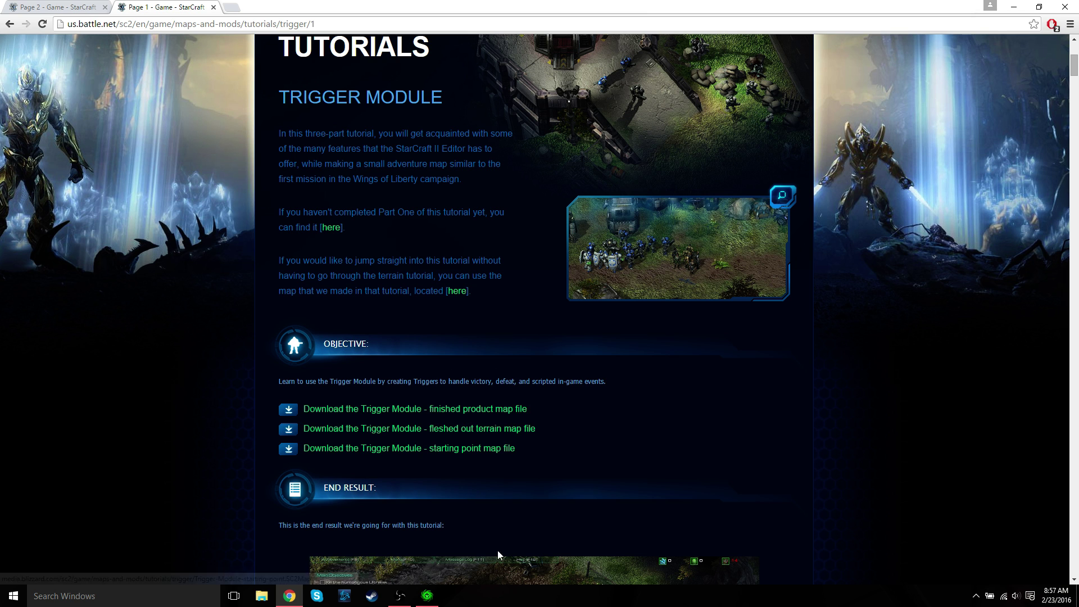
Switch to the StarCraft II Editor, open the Data module and choose the Units catalog from the game data
click(437, 598)
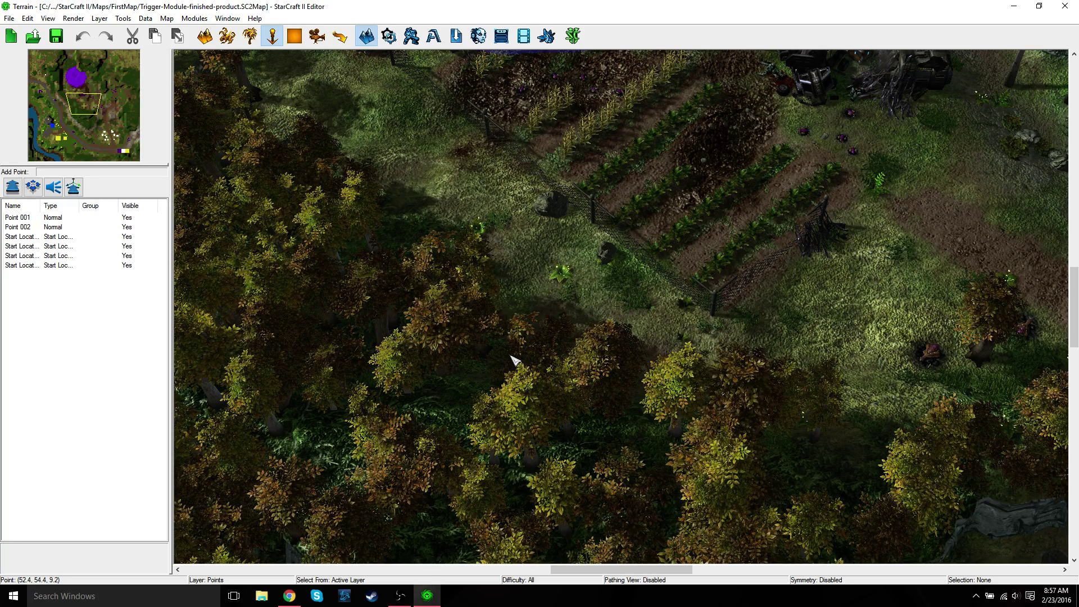
click(412, 38)
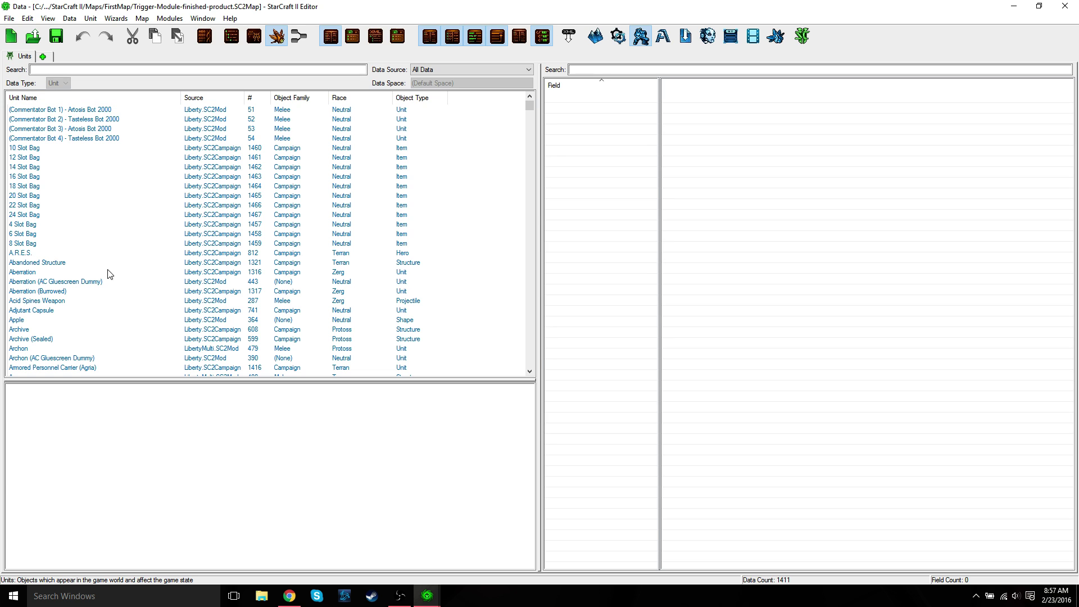
click(61, 265)
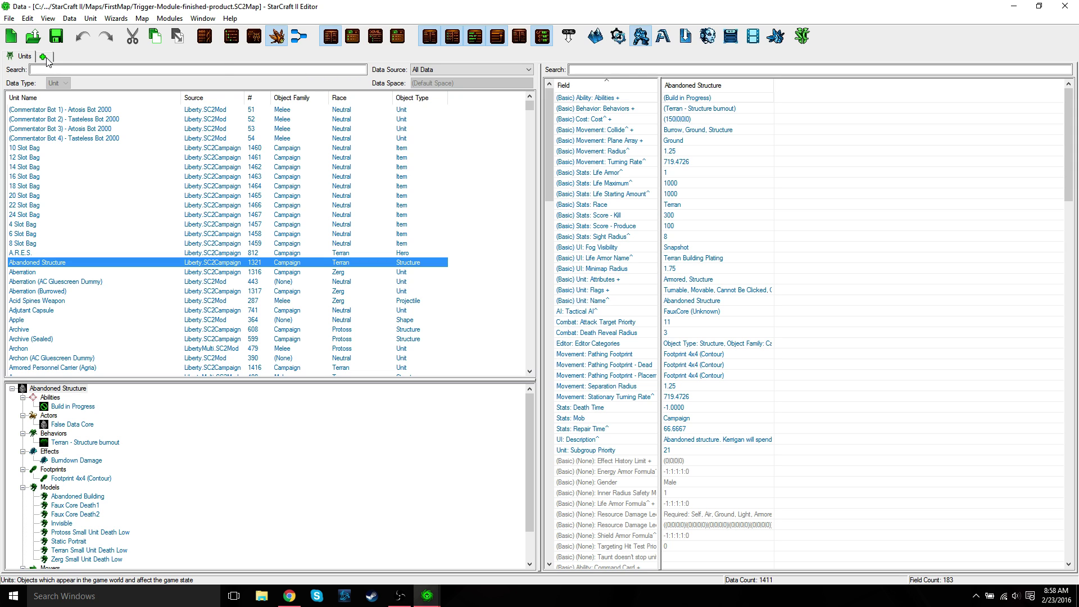
click(45, 58)
mouse_move(133, 109)
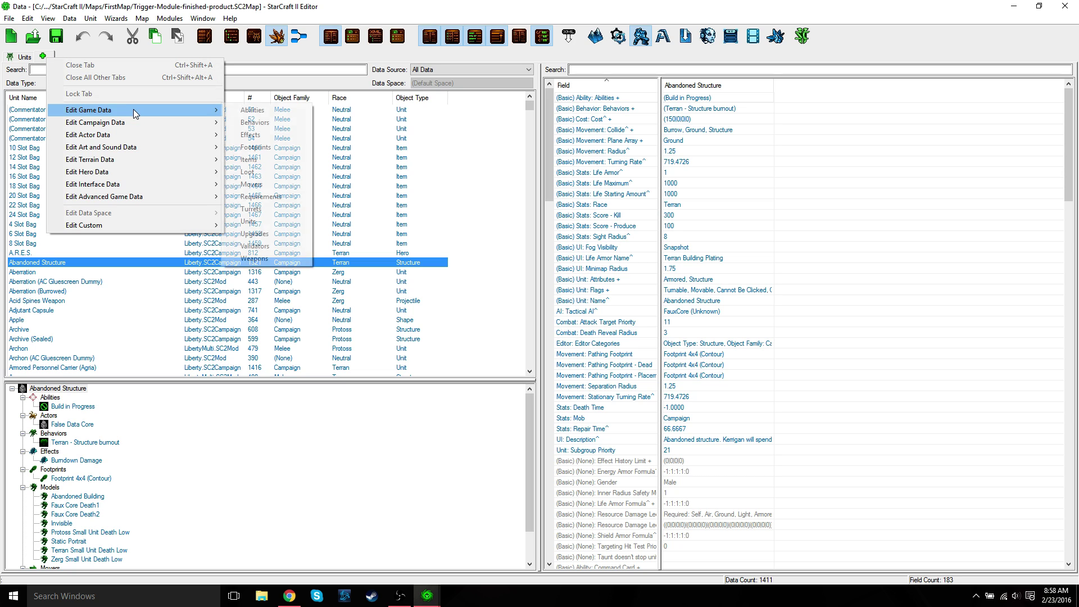
click(256, 221)
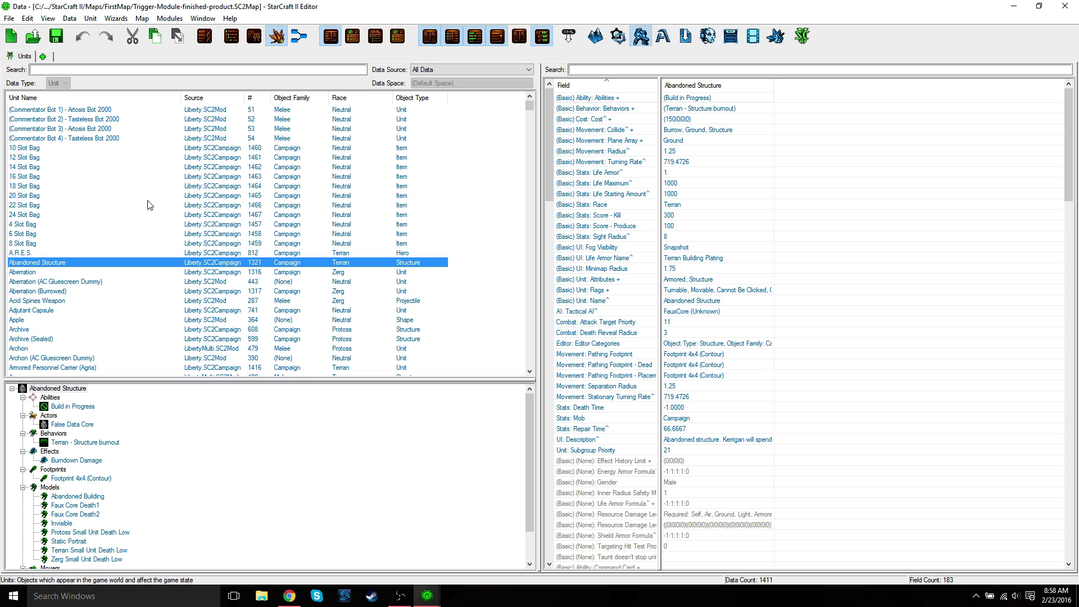
Search the units for "jim" and rename the Jim Raynor (Commando) unit to "The People's Hero"
click(120, 69)
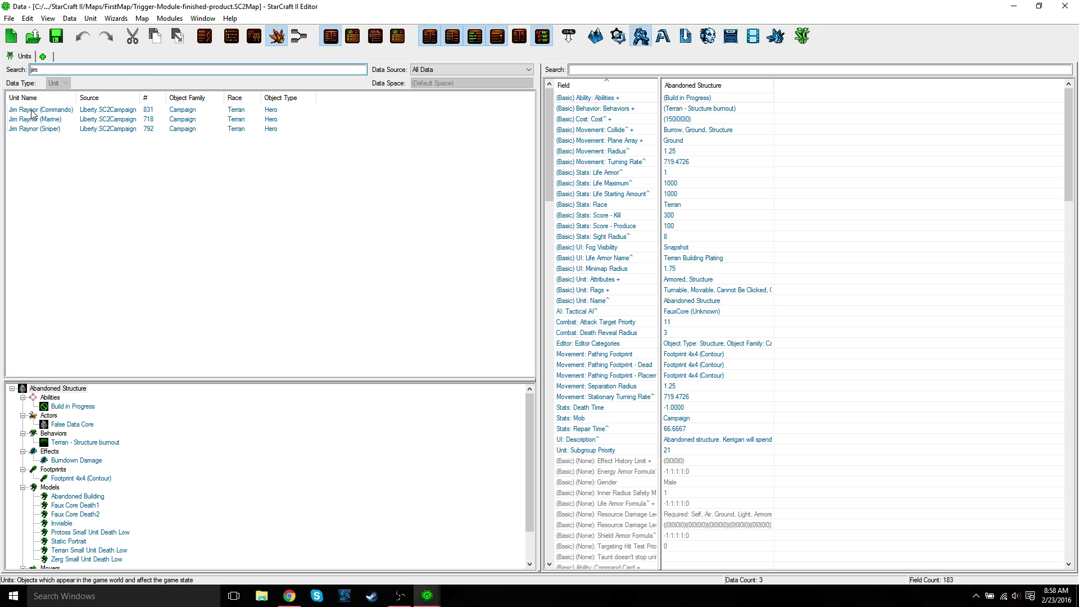
click(32, 111)
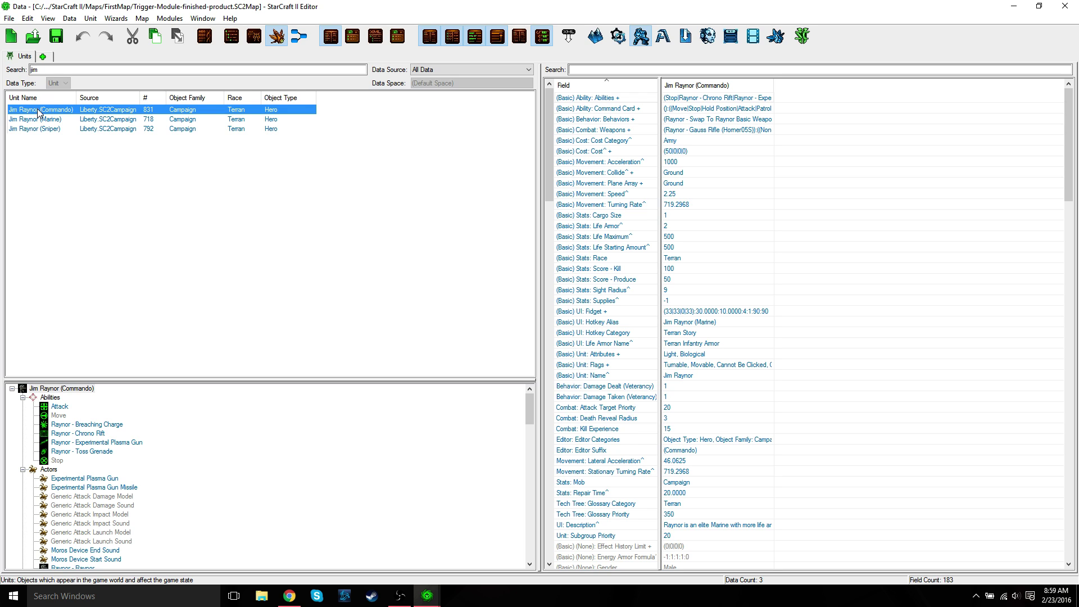
right_click(38, 111)
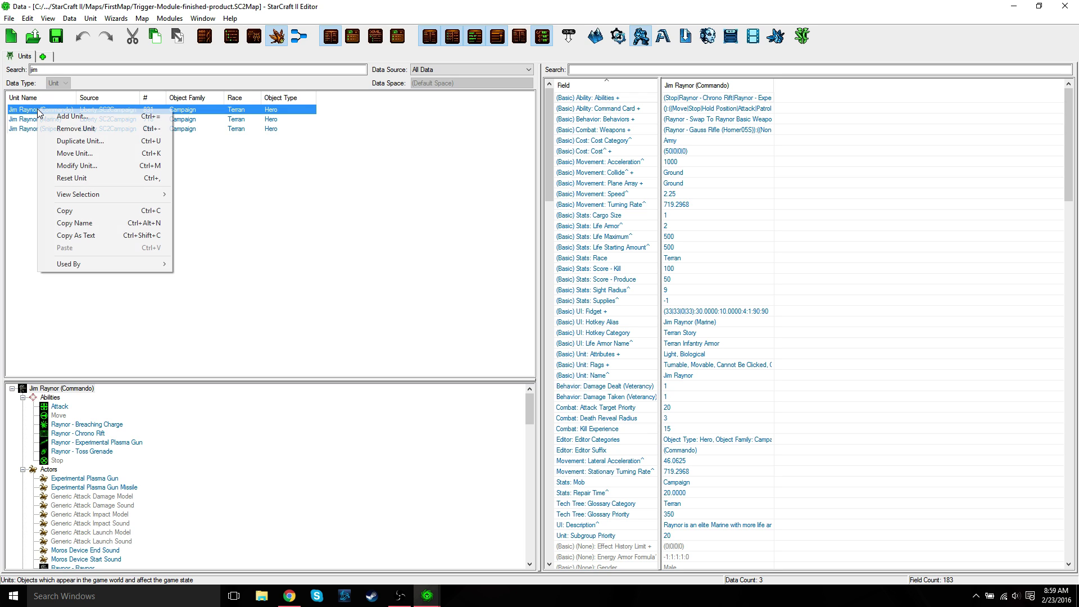
click(100, 167)
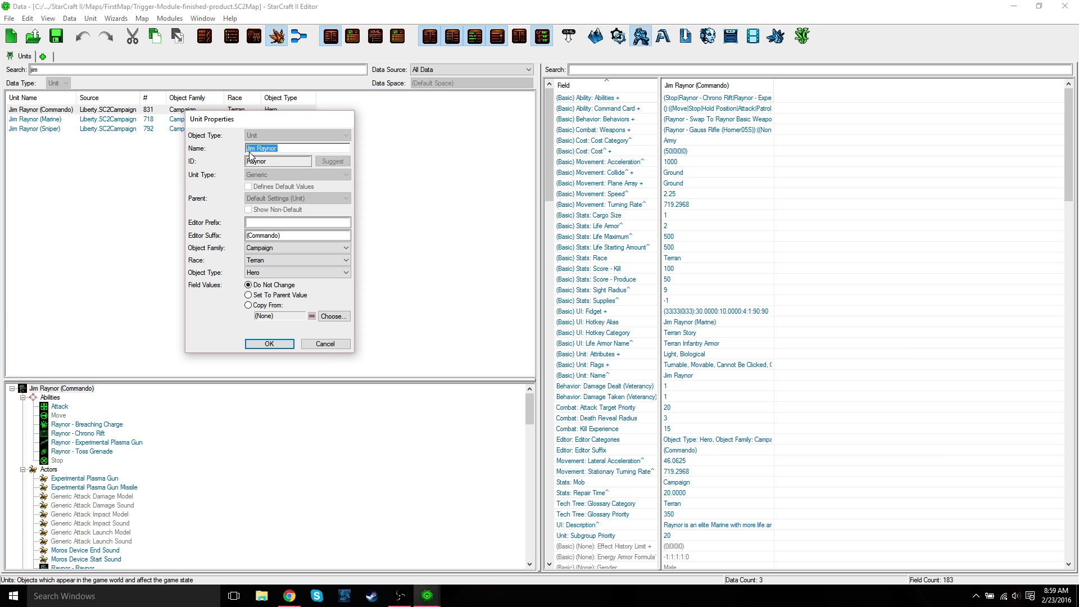
text(The PEople's Hero)
click(270, 343)
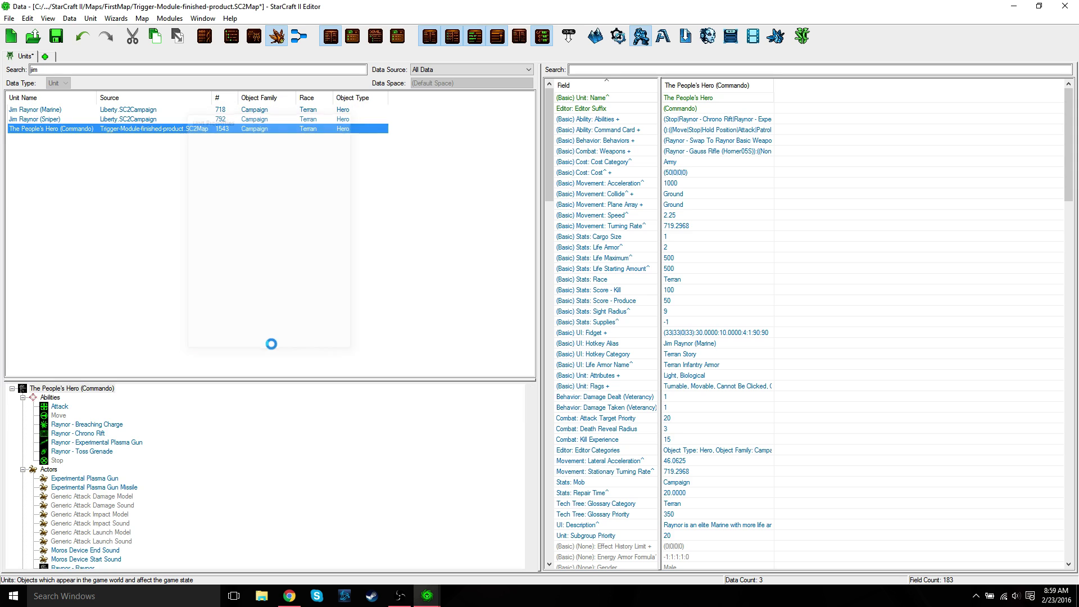
Review the unit properties of The People's Hero (Commando), cancel the dialog and clear the unit selection
click(150, 198)
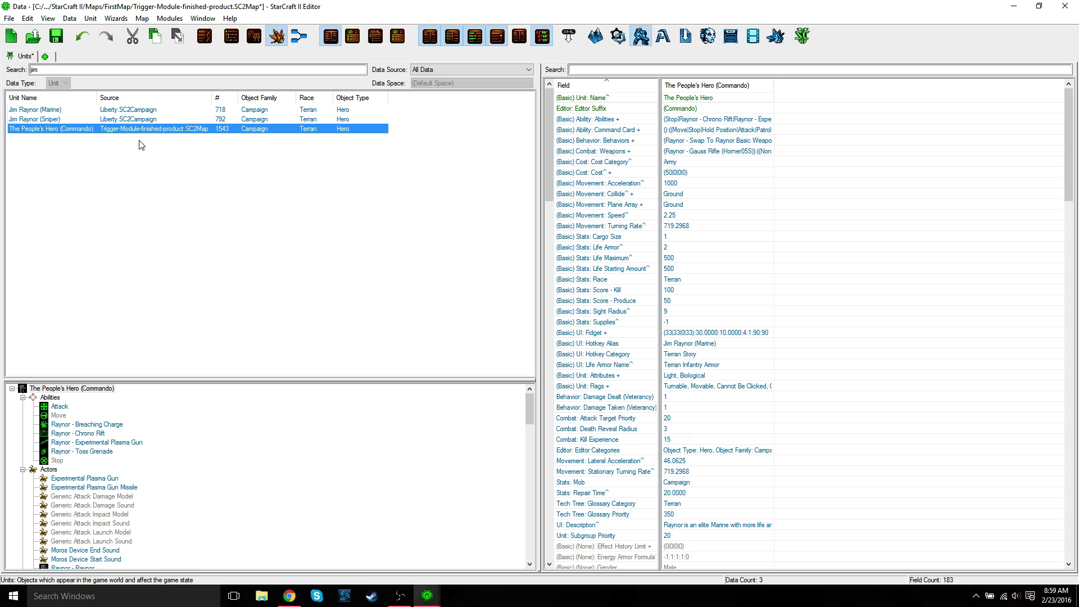
key(ctrl+shift+m)
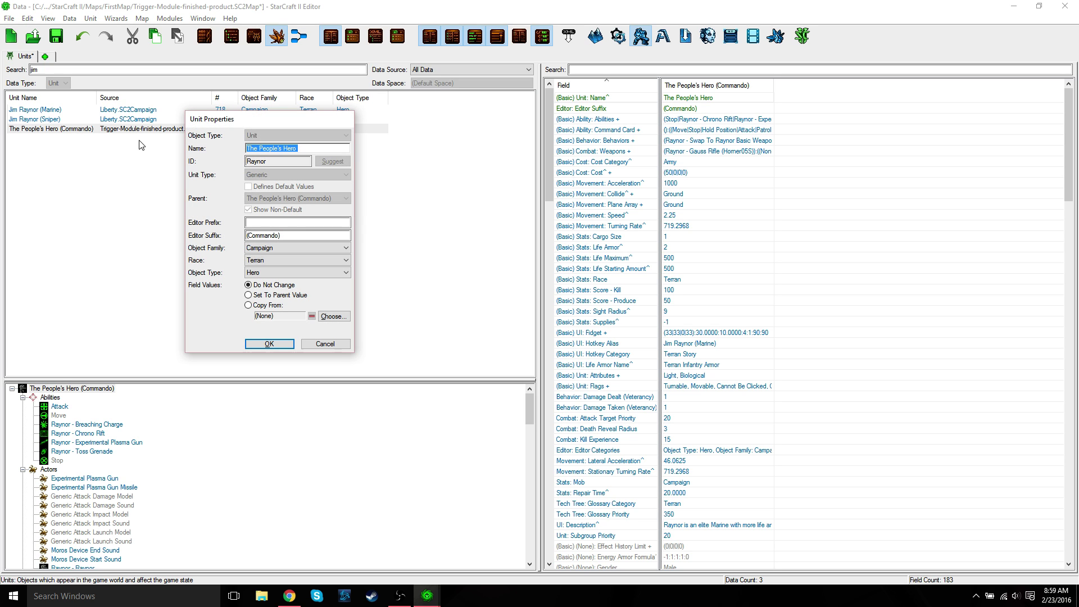
click(338, 344)
click(315, 282)
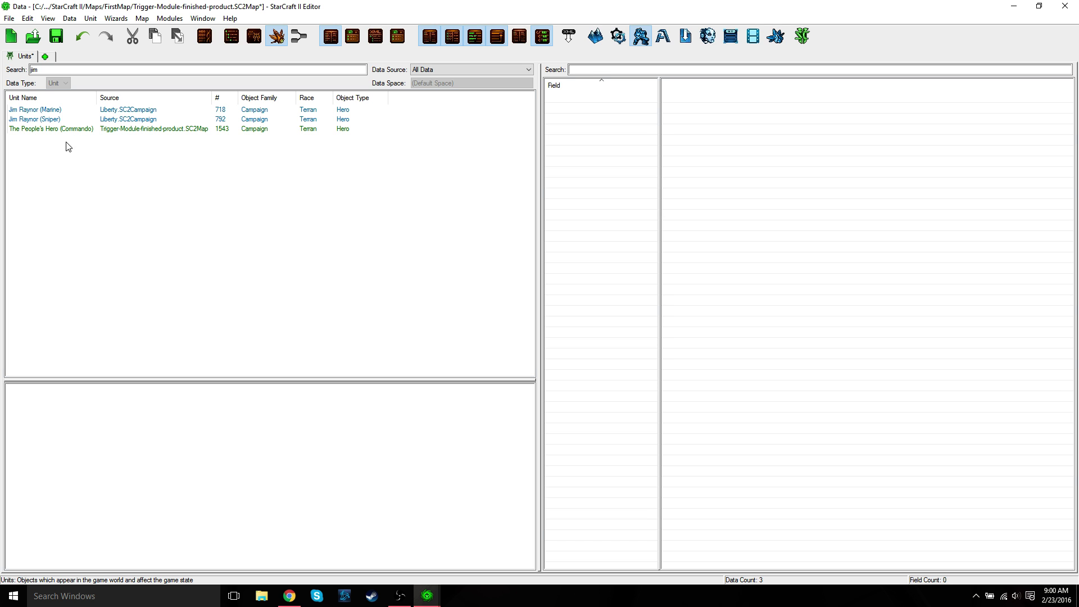
Remove the "(Commando)" text from the Editor Suffix field of The People's Hero
click(34, 129)
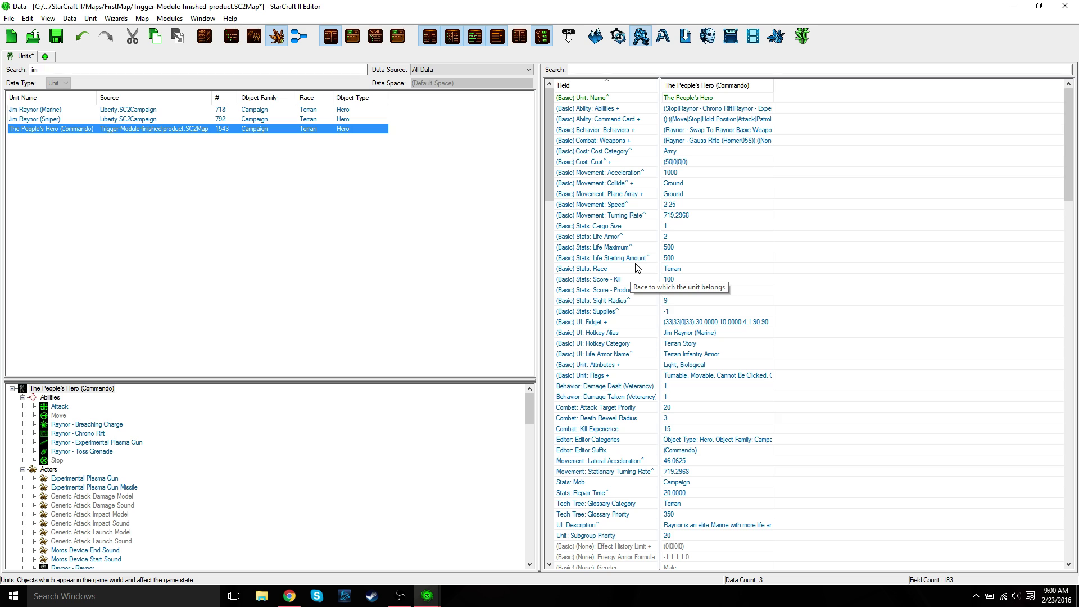
click(595, 451)
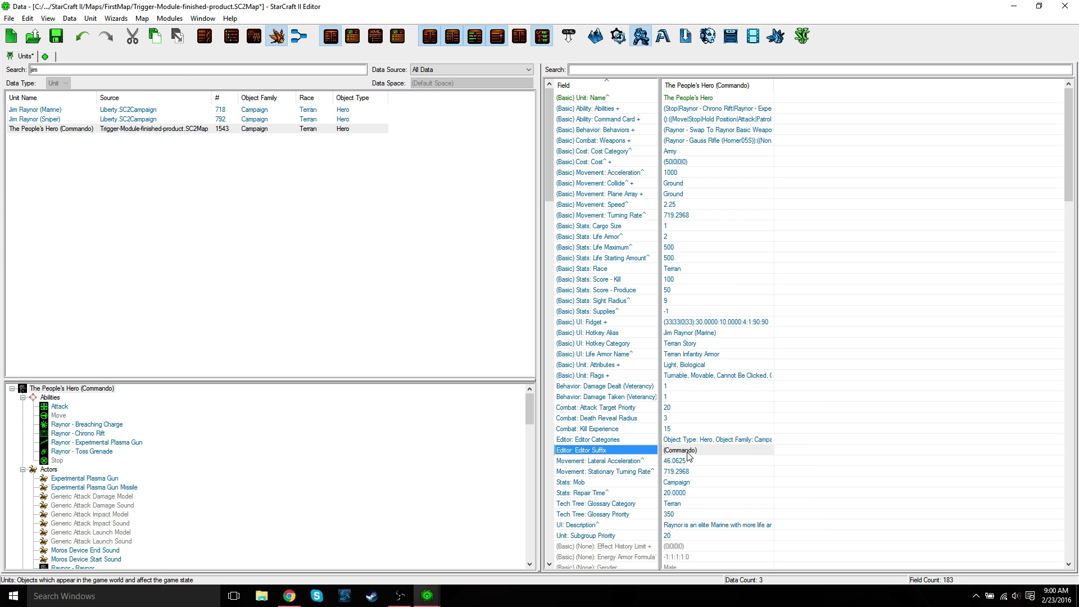
double_click(687, 454)
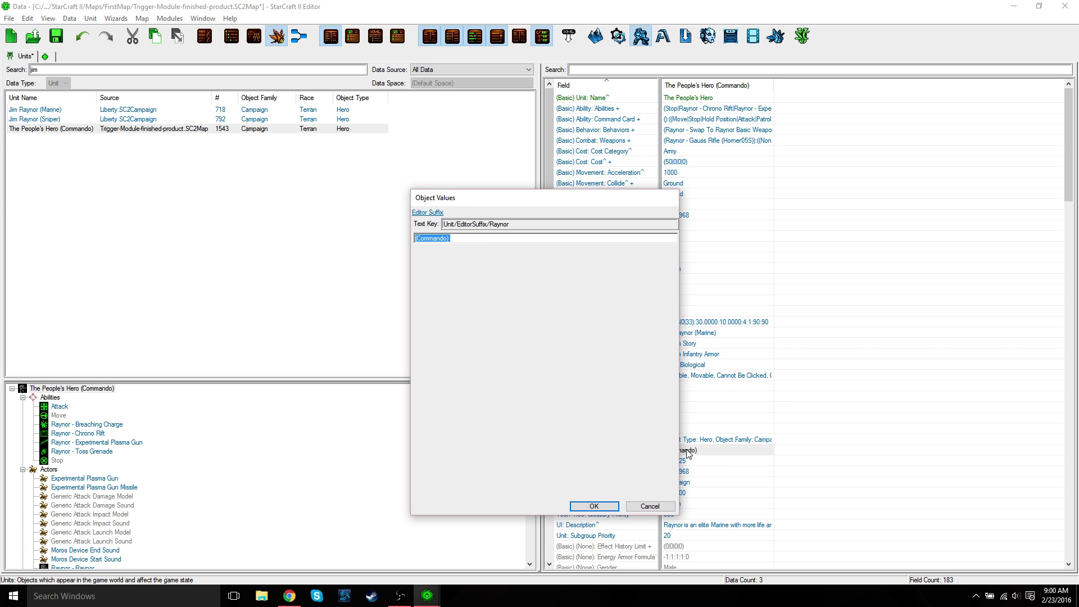
key(BackSpace)
click(594, 506)
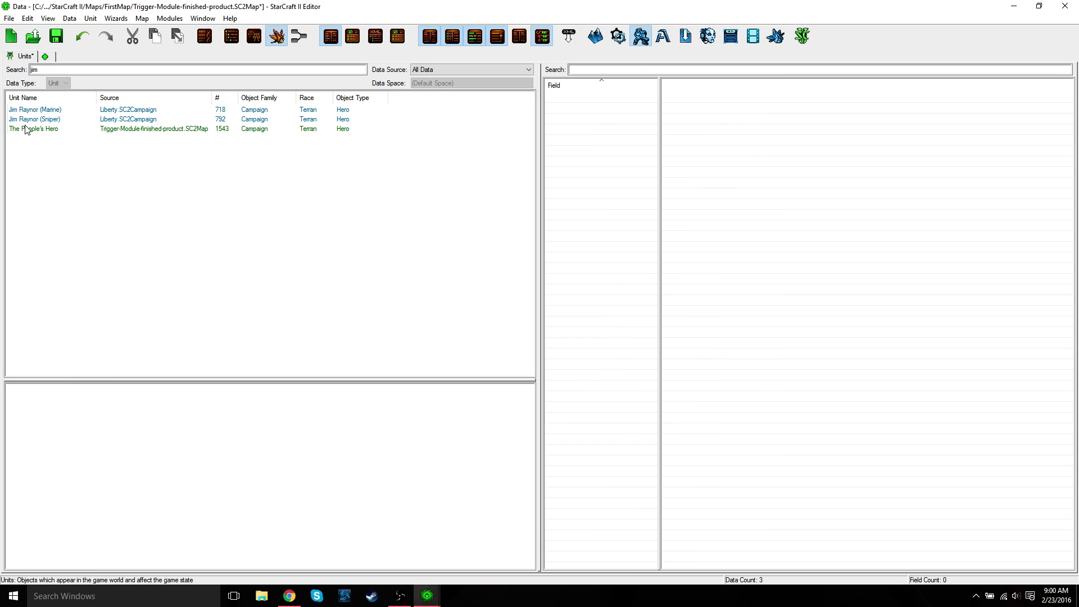
Check the name and editor suffix in the unit properties of The People's Hero and cancel the dialog
click(28, 131)
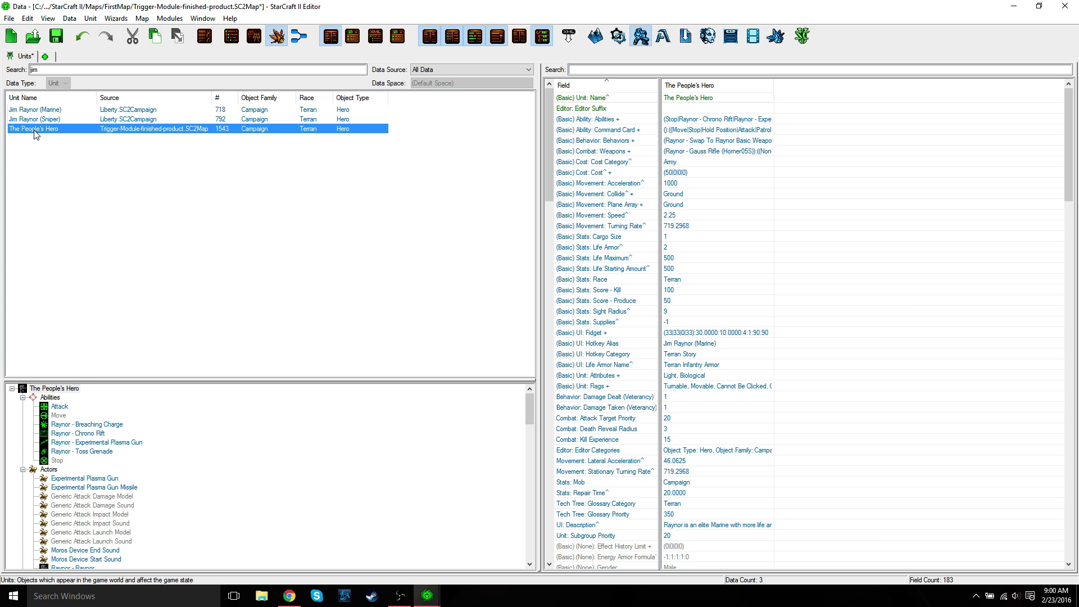
double_click(35, 130)
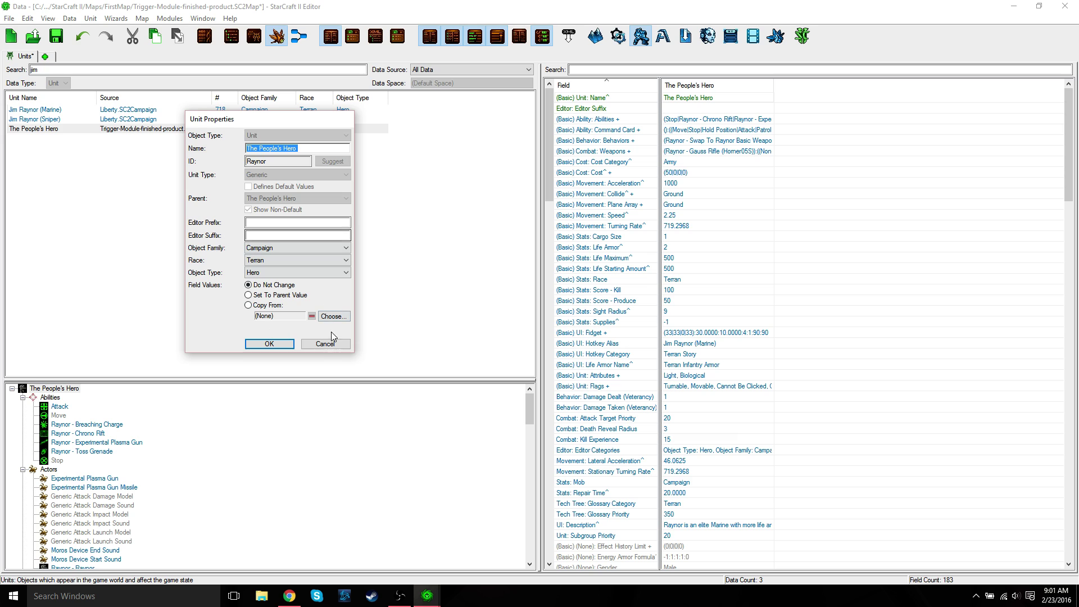
click(321, 343)
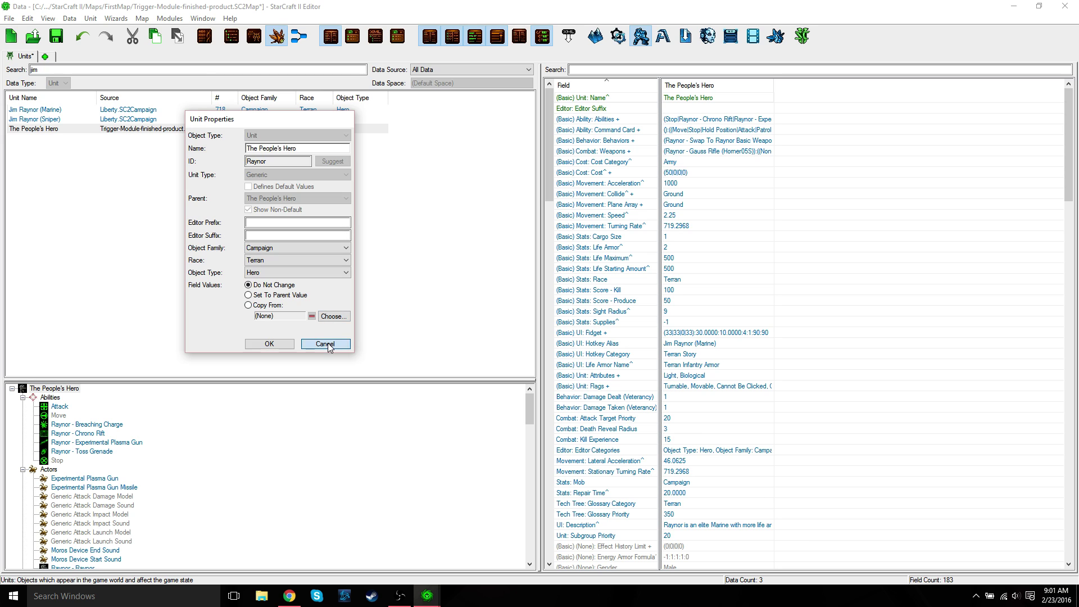
right_click(46, 129)
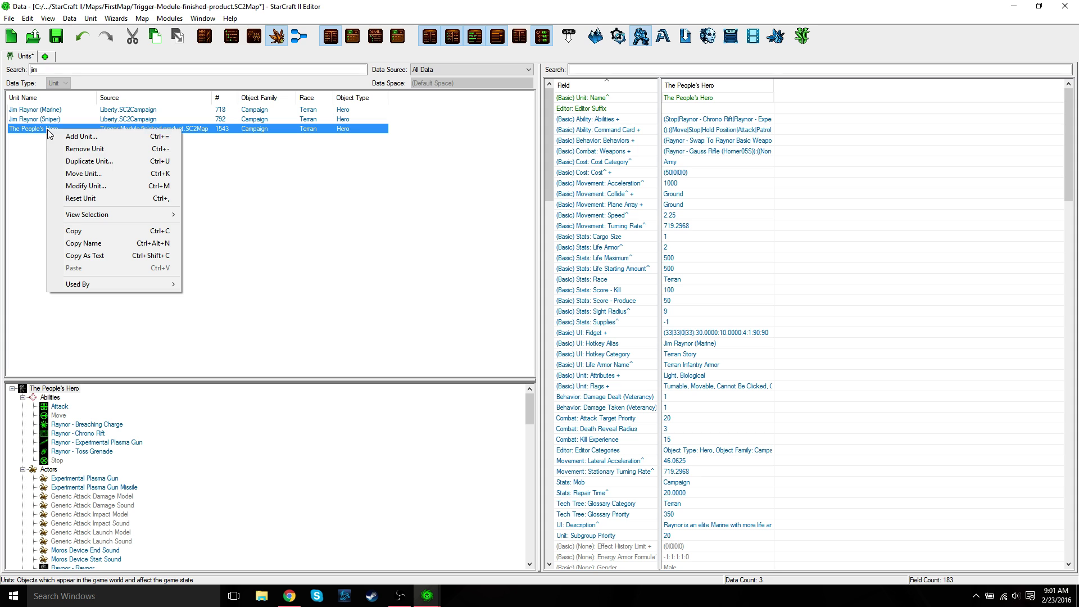
click(127, 186)
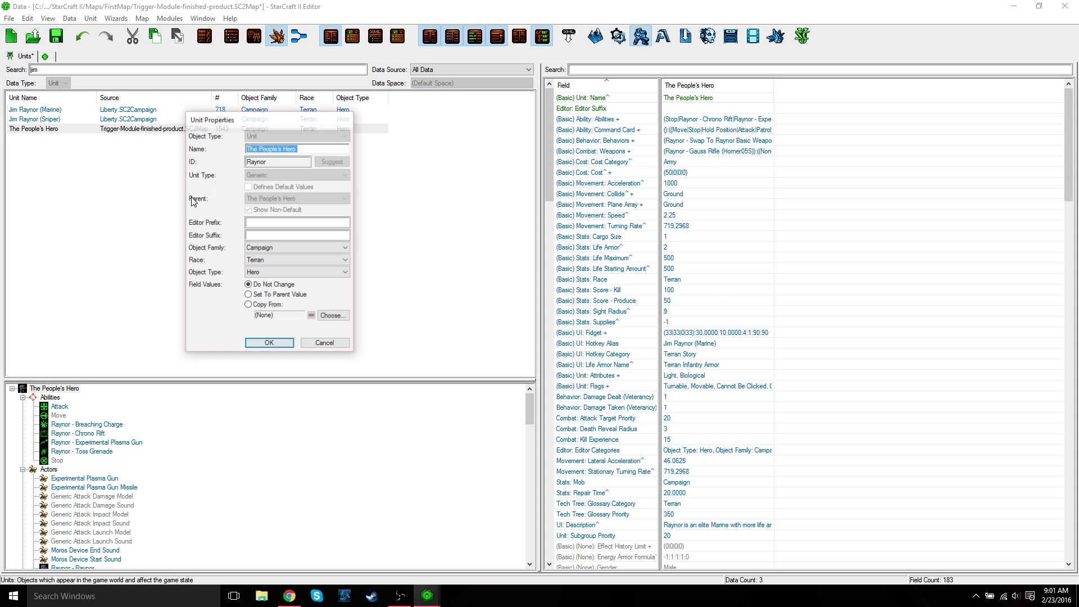
click(338, 345)
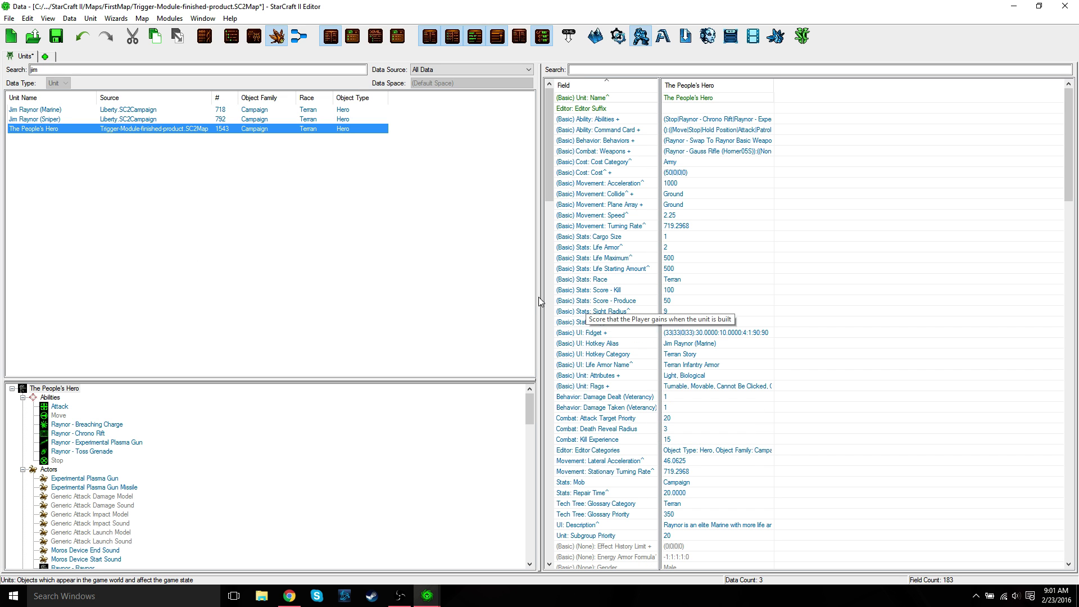
Select The People's Hero and examine its list of data fields, including the basic movement and life stats
click(245, 282)
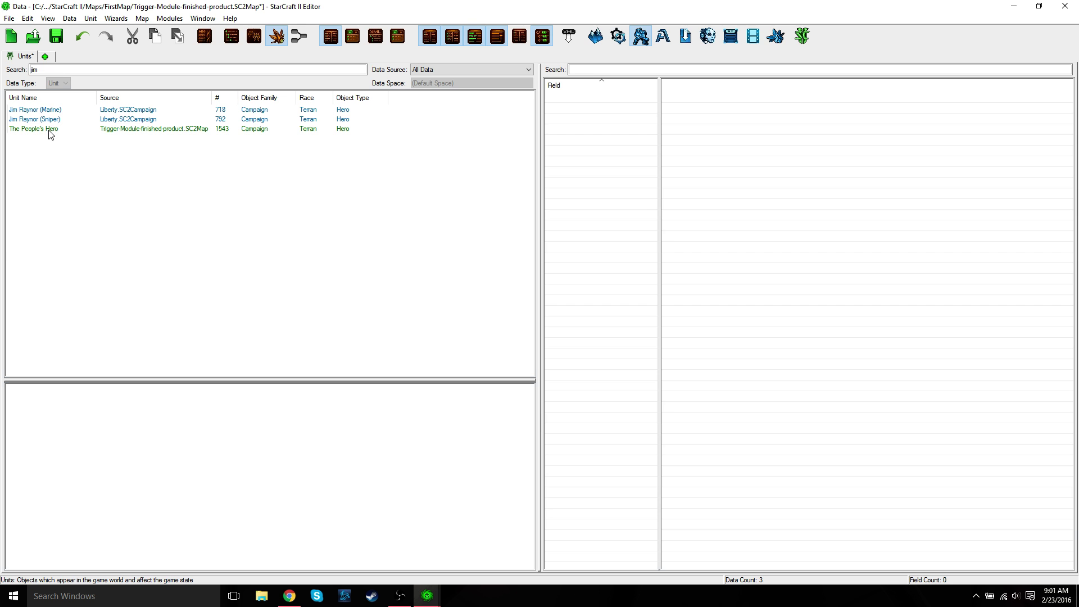
click(25, 129)
click(54, 162)
click(39, 130)
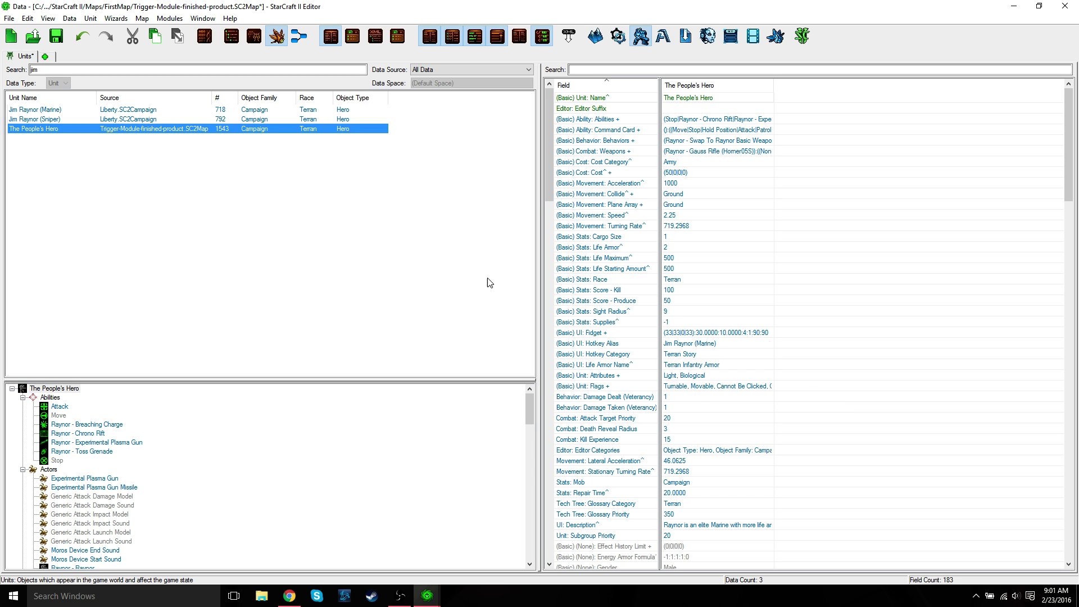
scroll(588, 337, down, 3)
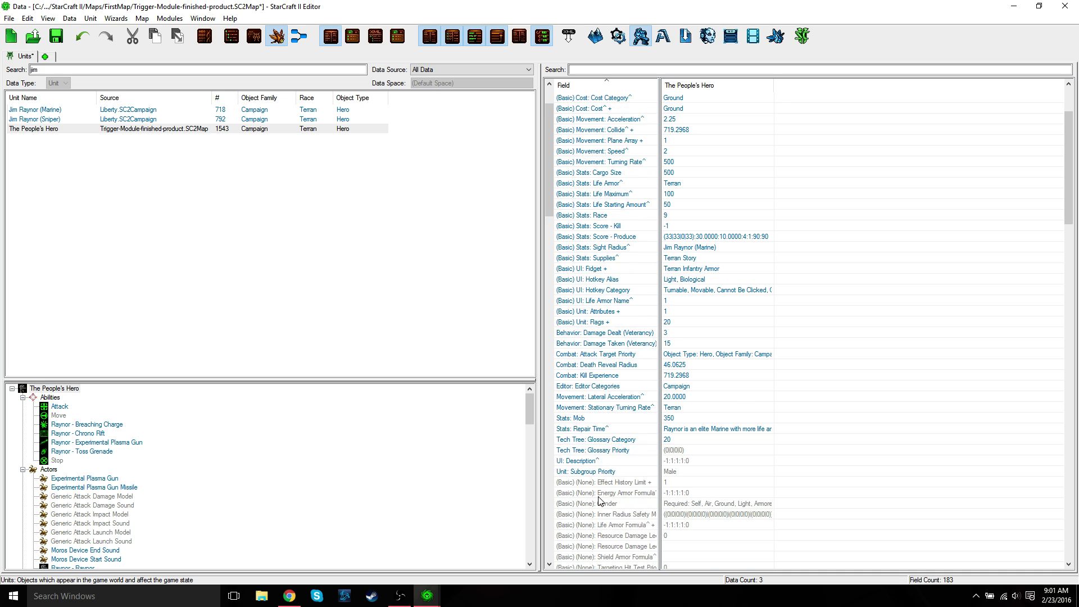
scroll(599, 478, up, 2)
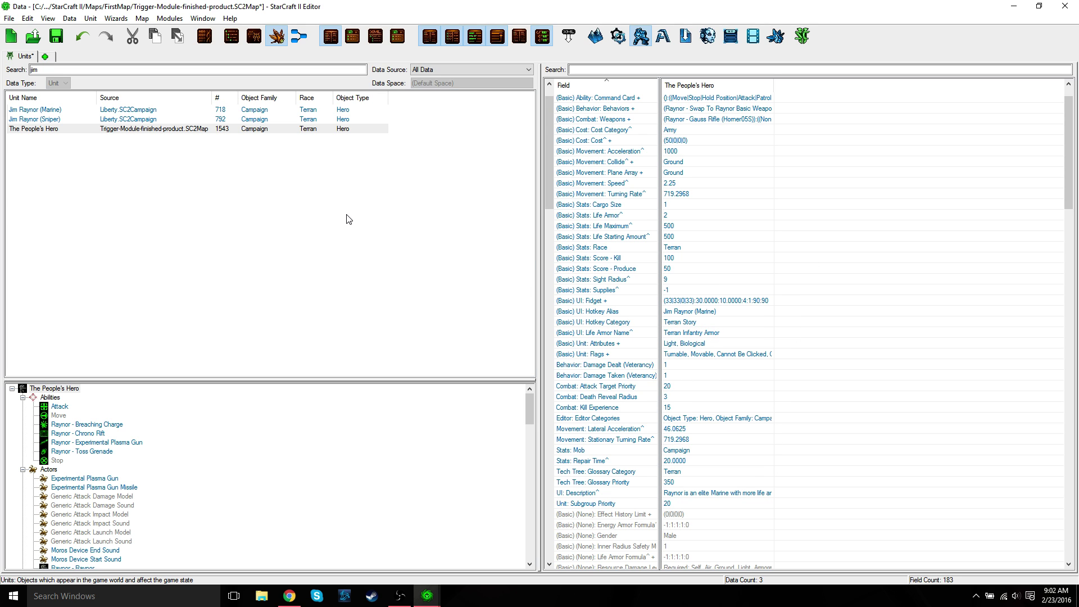
click(78, 156)
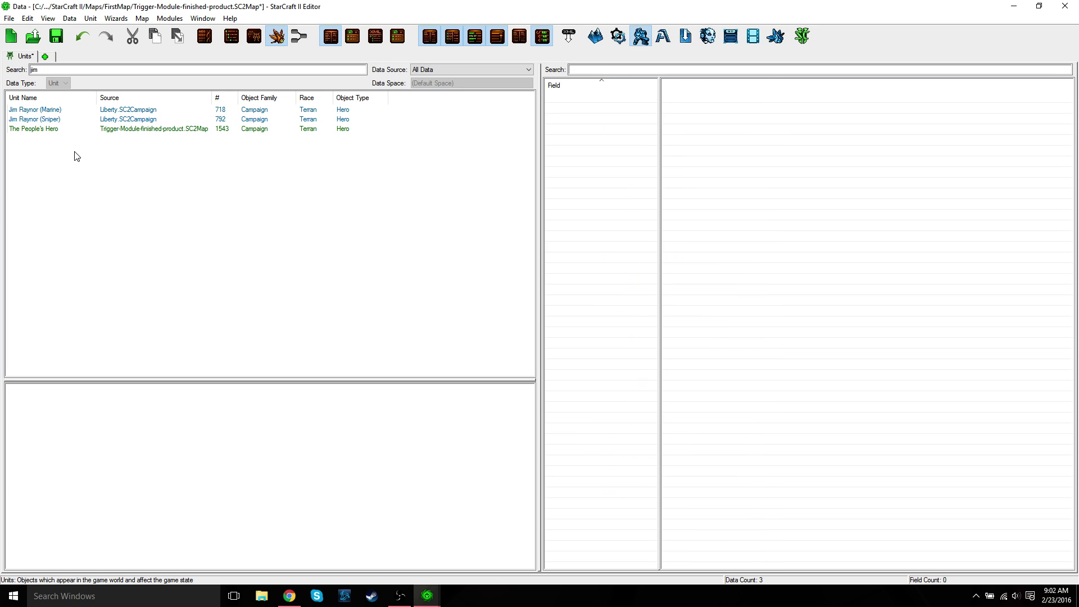
click(44, 129)
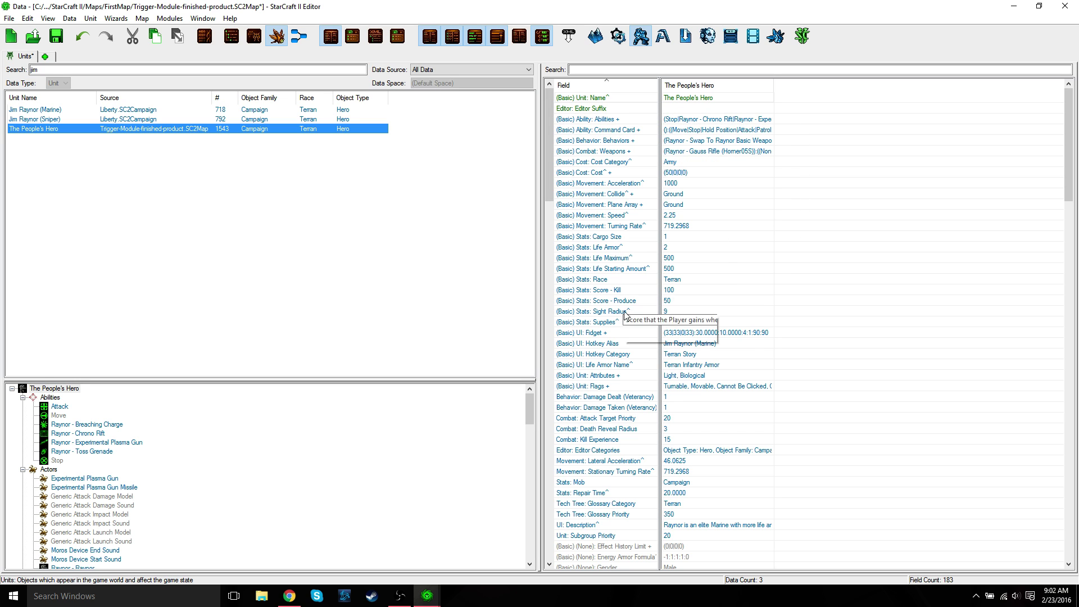
Set the Life Starting Amount of The People's Hero to 650
click(612, 271)
click(611, 259)
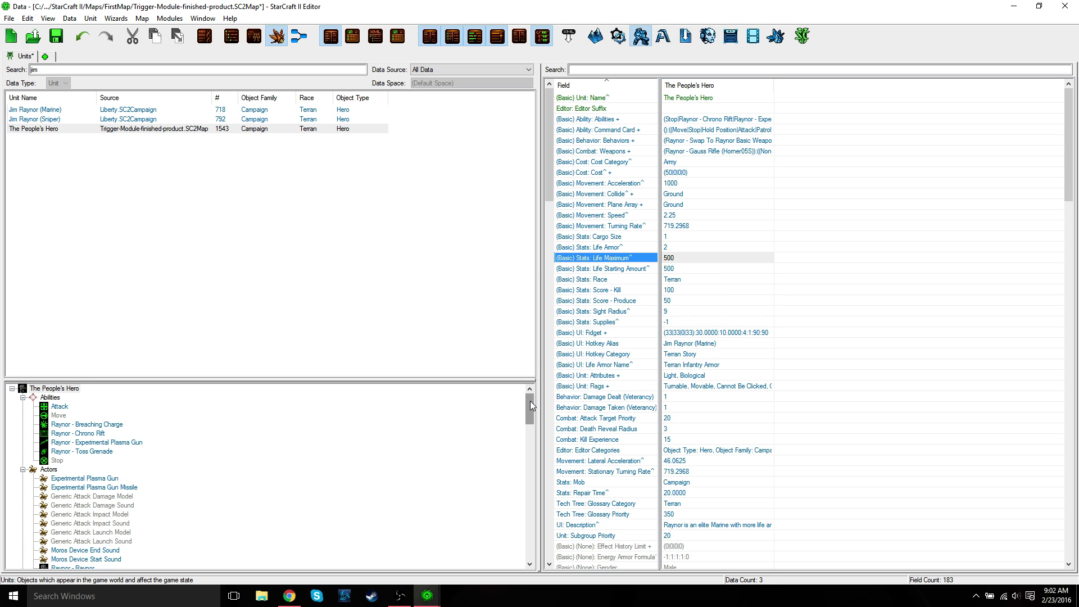
drag(531, 402, 550, 386)
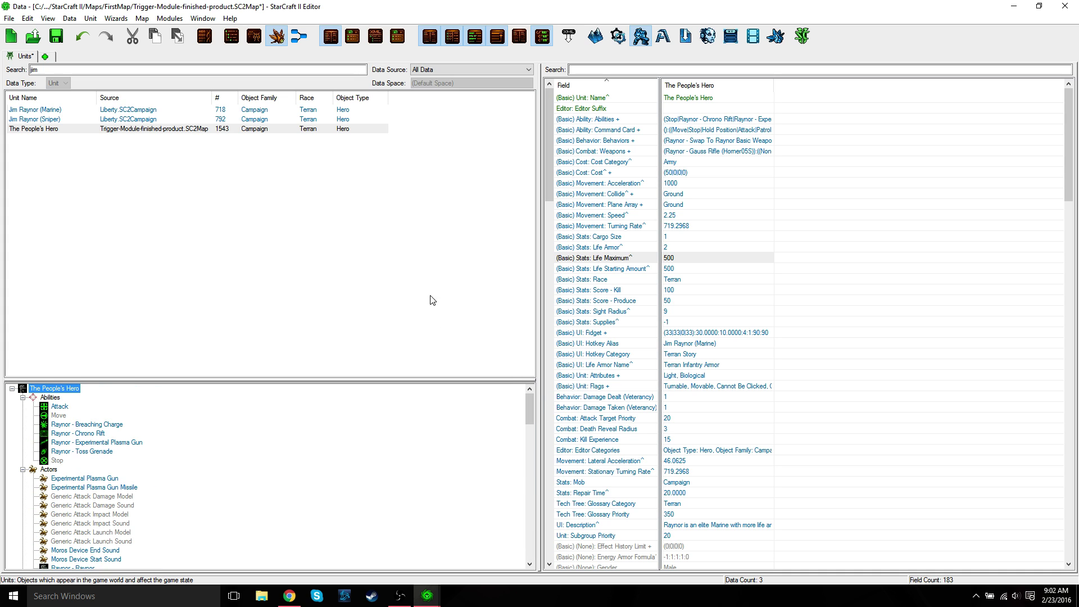
click(597, 259)
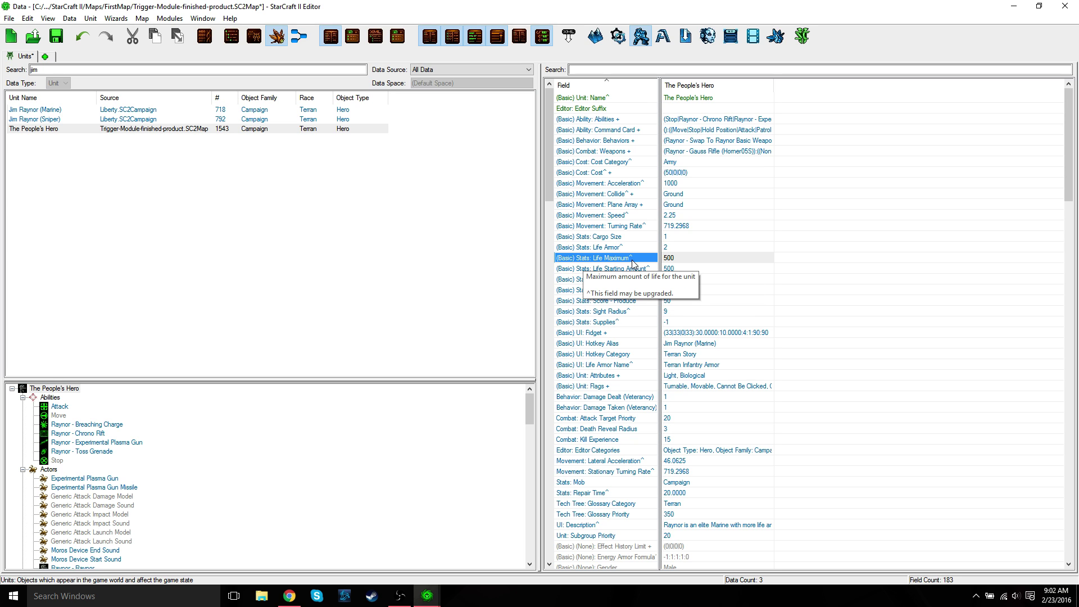
click(673, 259)
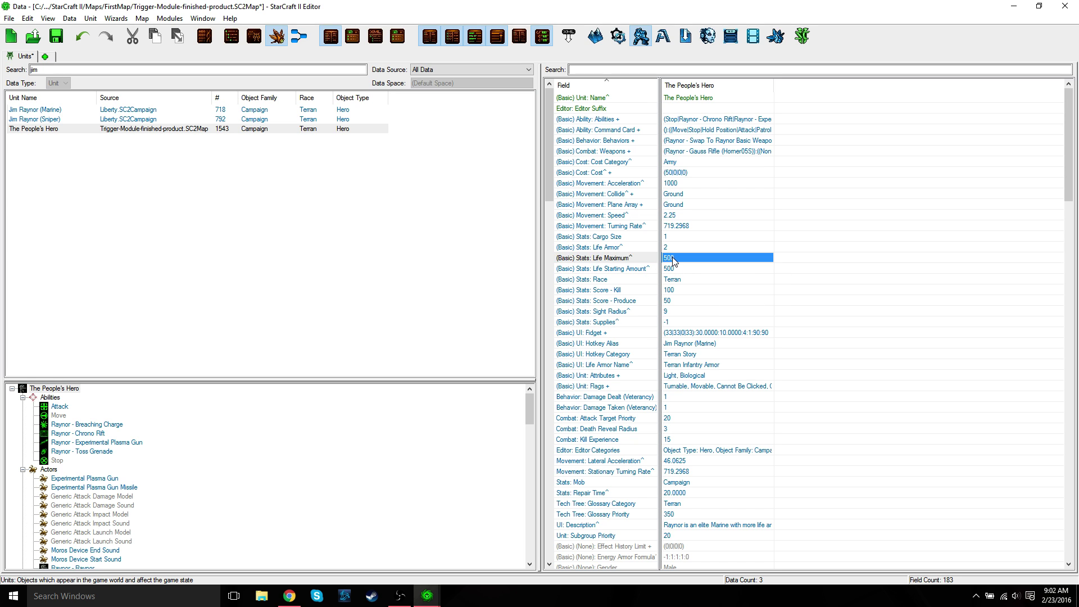
double_click(629, 268)
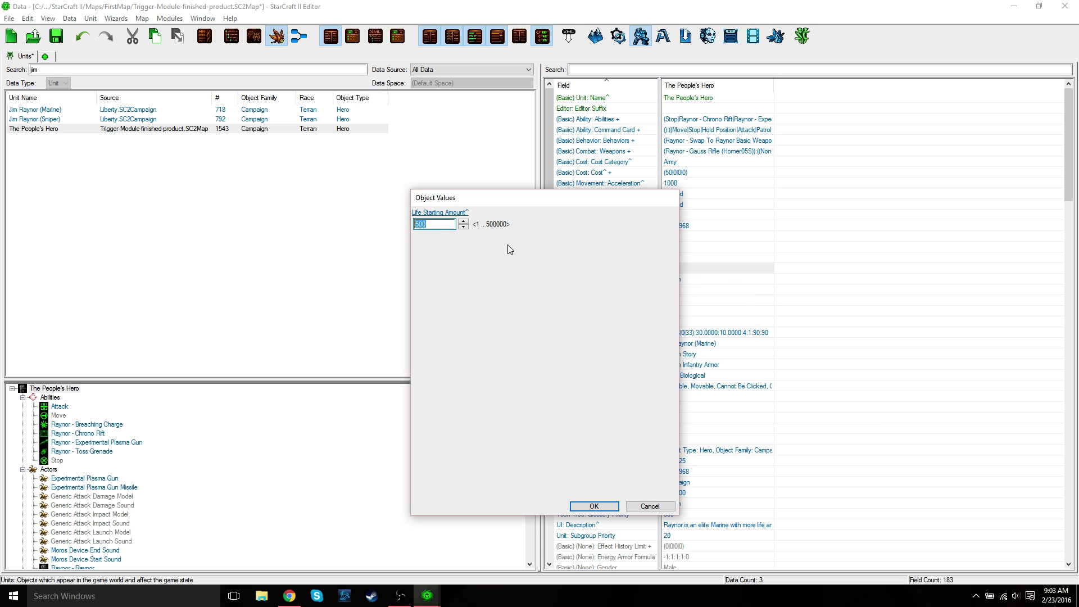
text(650)
click(594, 506)
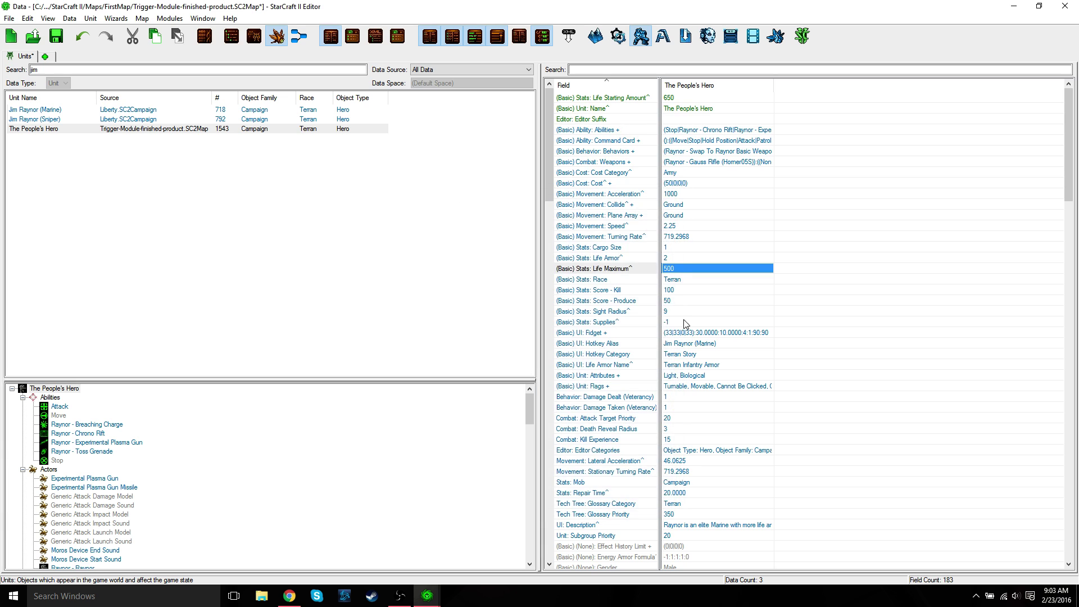
Set the Life Maximum of The People's Hero to 650
double_click(670, 268)
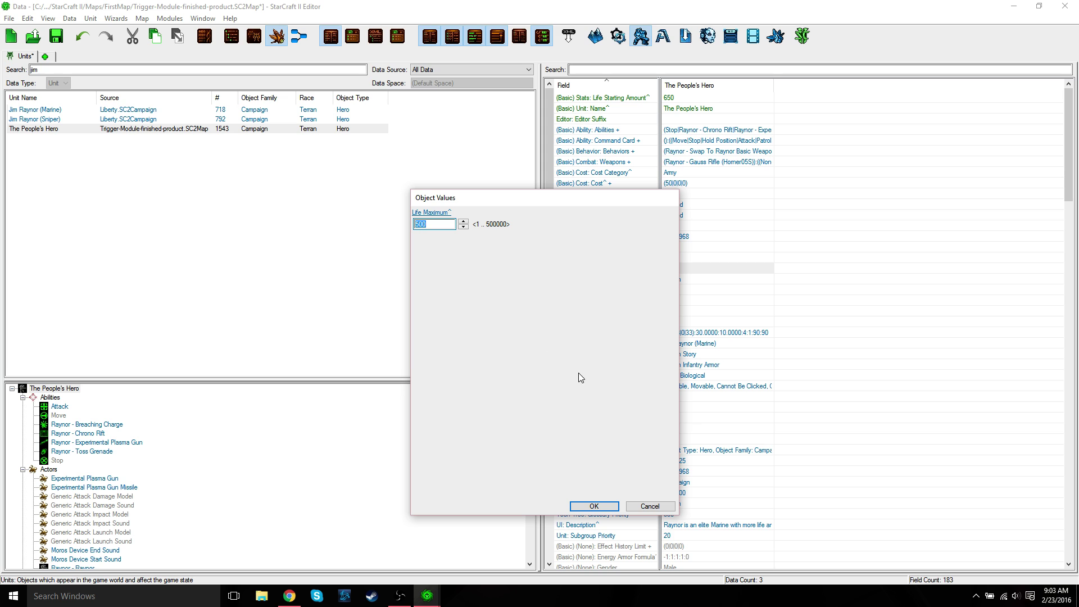
text(650)
click(597, 505)
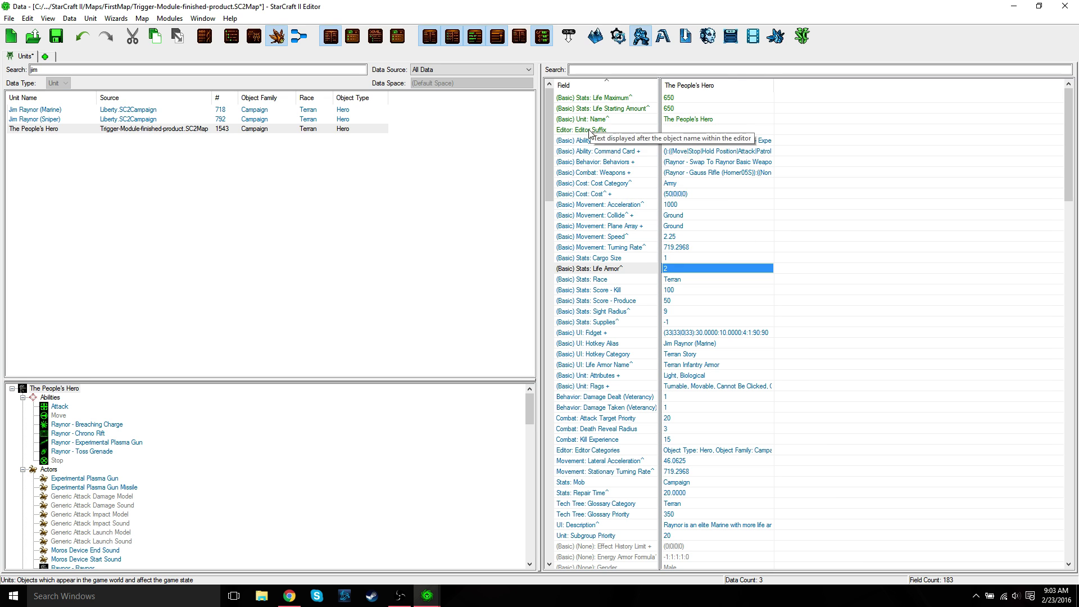
Search the unit's data fields for "armor" and set Life Armor to 3
click(440, 40)
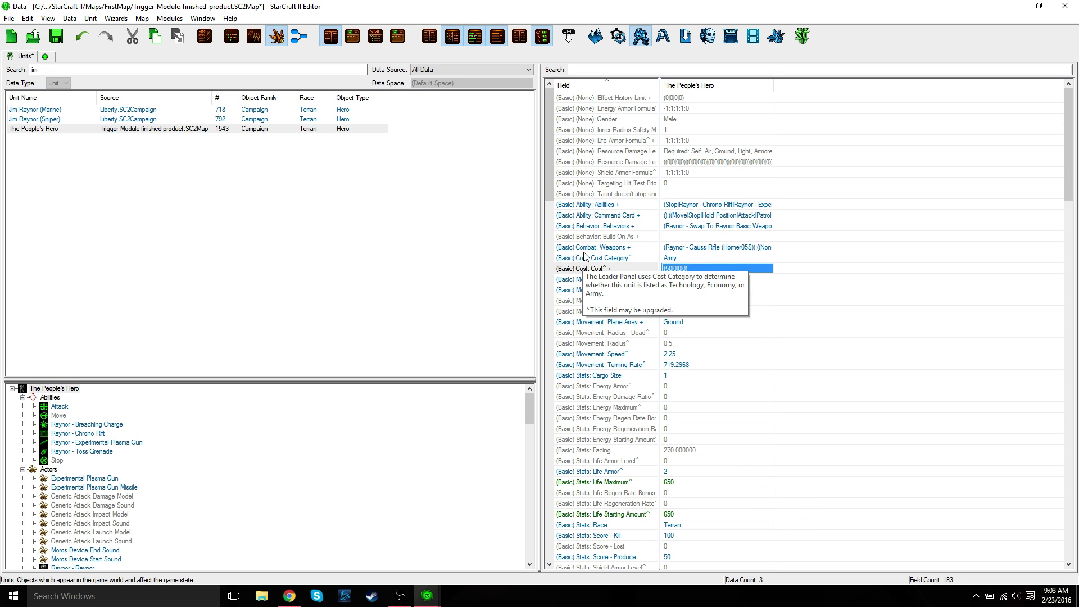
click(436, 38)
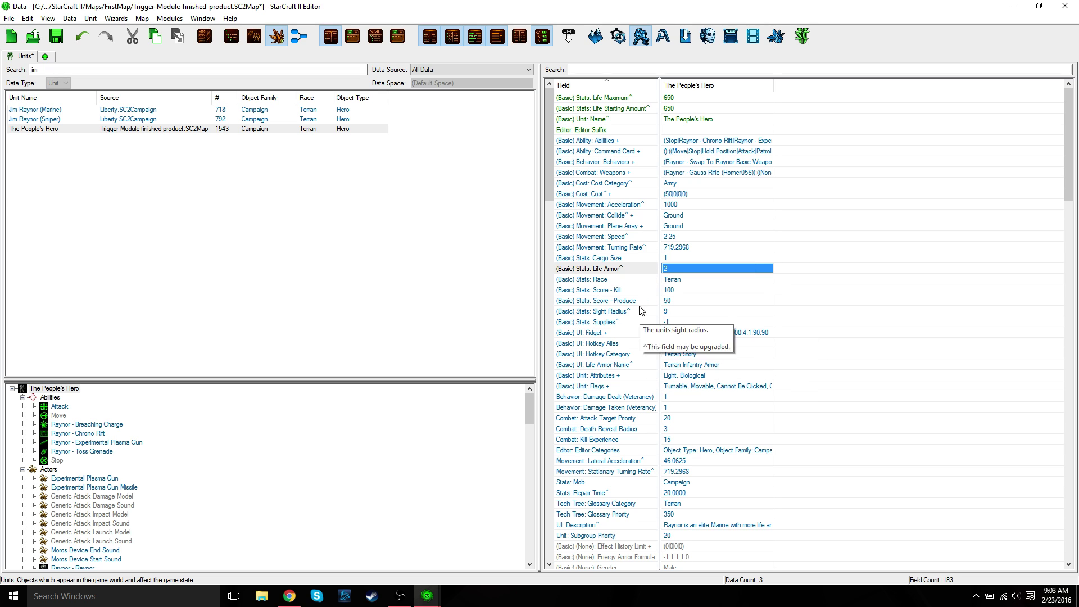
click(613, 70)
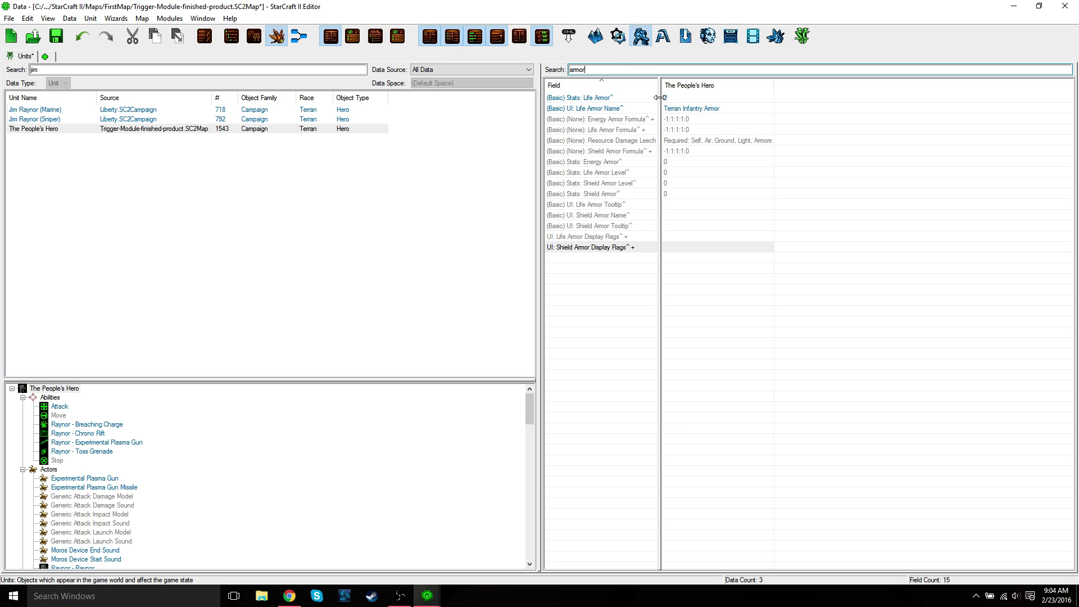
double_click(600, 99)
click(464, 221)
click(593, 506)
Change the Life Armor Name of The People's Hero to "The People's Armor"
double_click(690, 109)
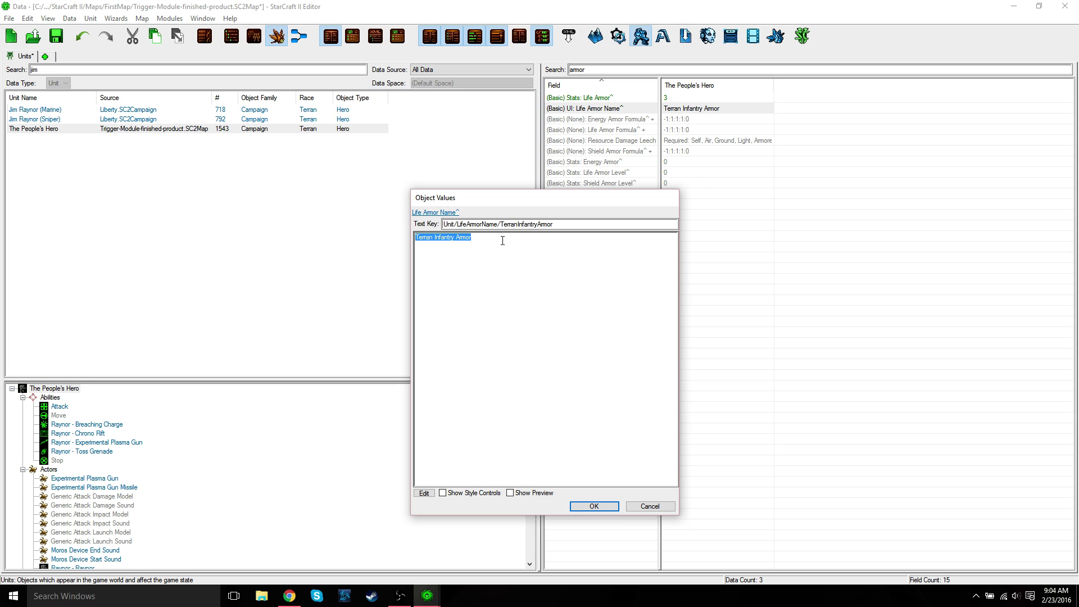
text(The People's)
click(594, 506)
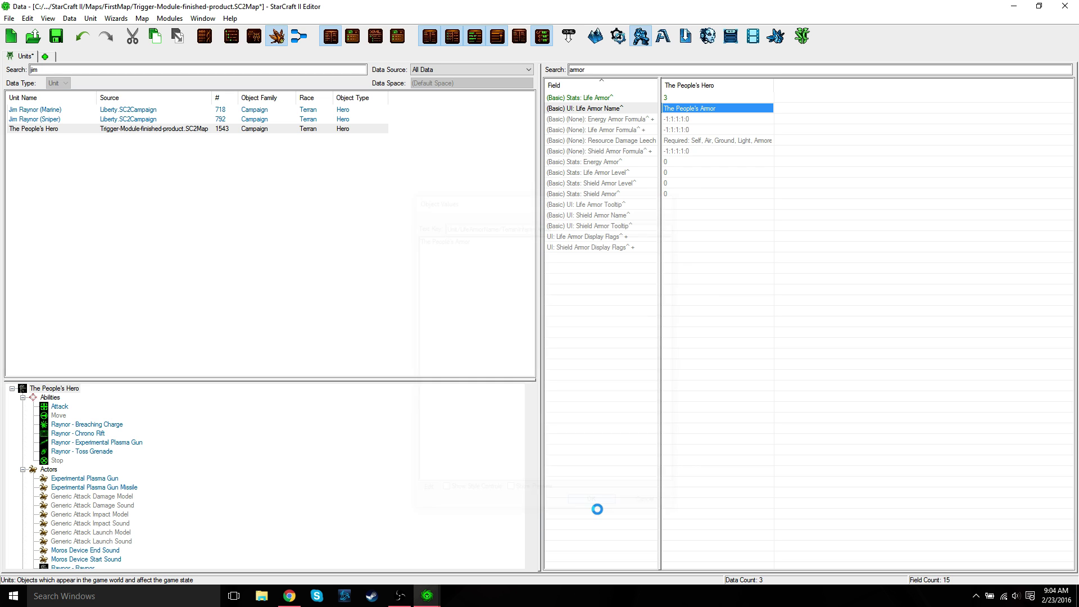
Search the unit's data fields for "energy", examine the energy stats, and clear the field search
double_click(579, 70)
key(BackSpace)
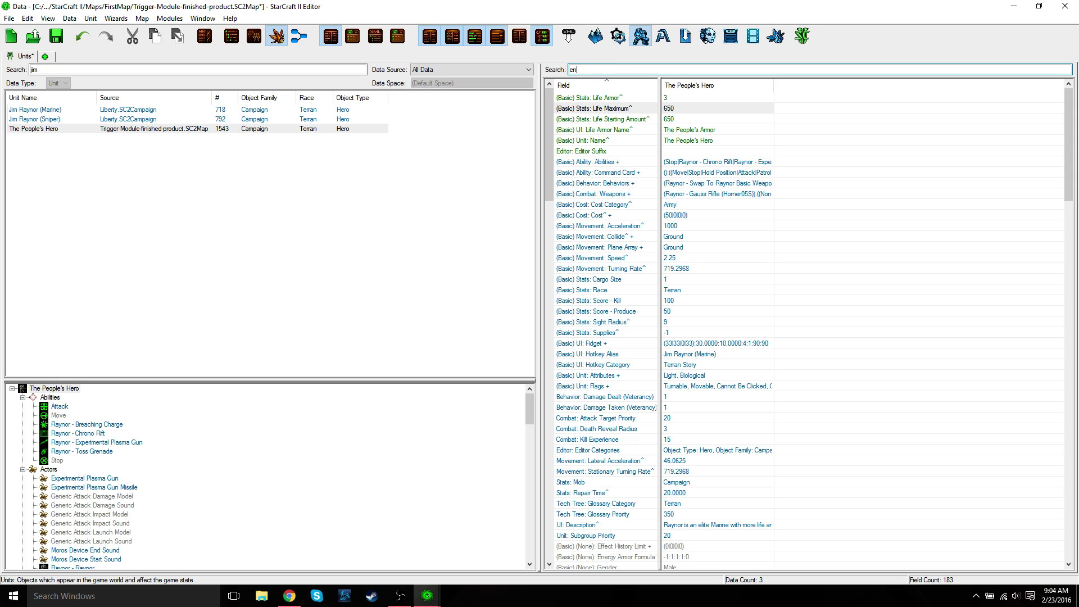
text(y)
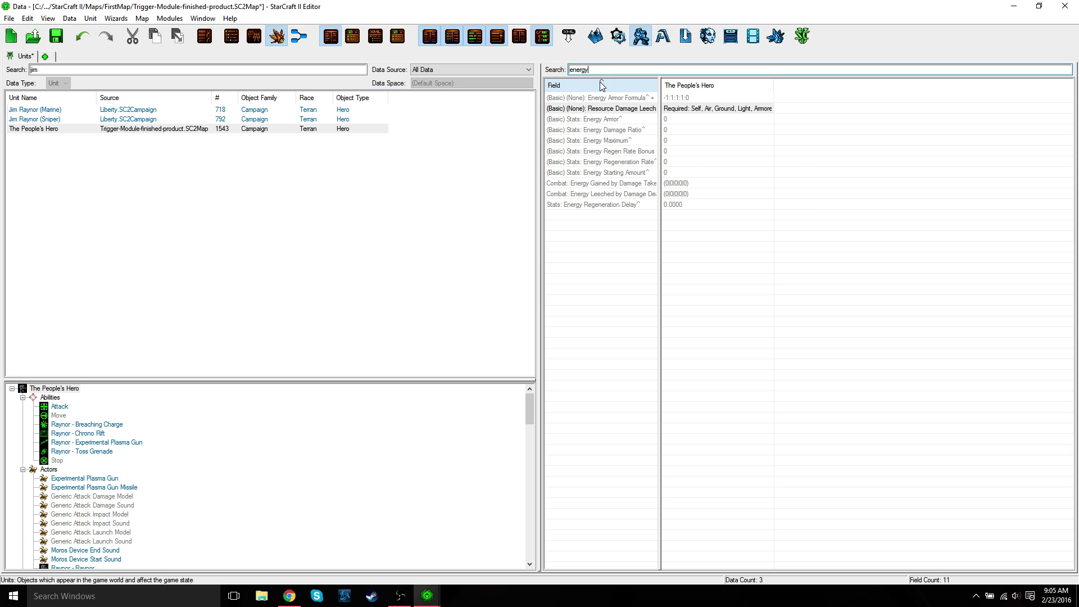
key(BackSpace)
key(BackSpace)
key(BackSpace)
key(BackSpace)
key(BackSpace)
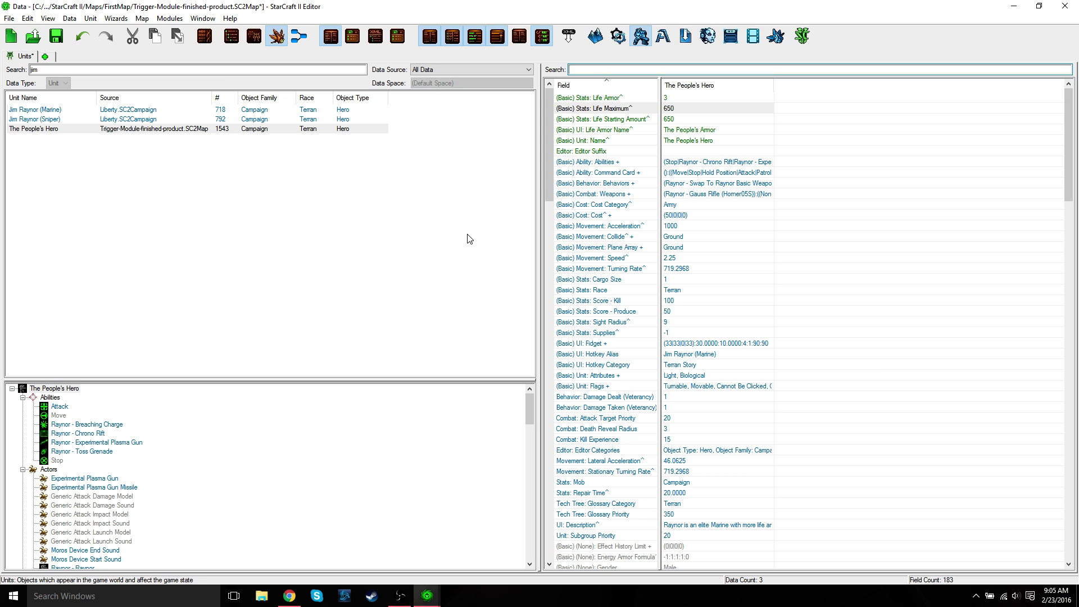
Save the map and launch it as a test game
click(9, 18)
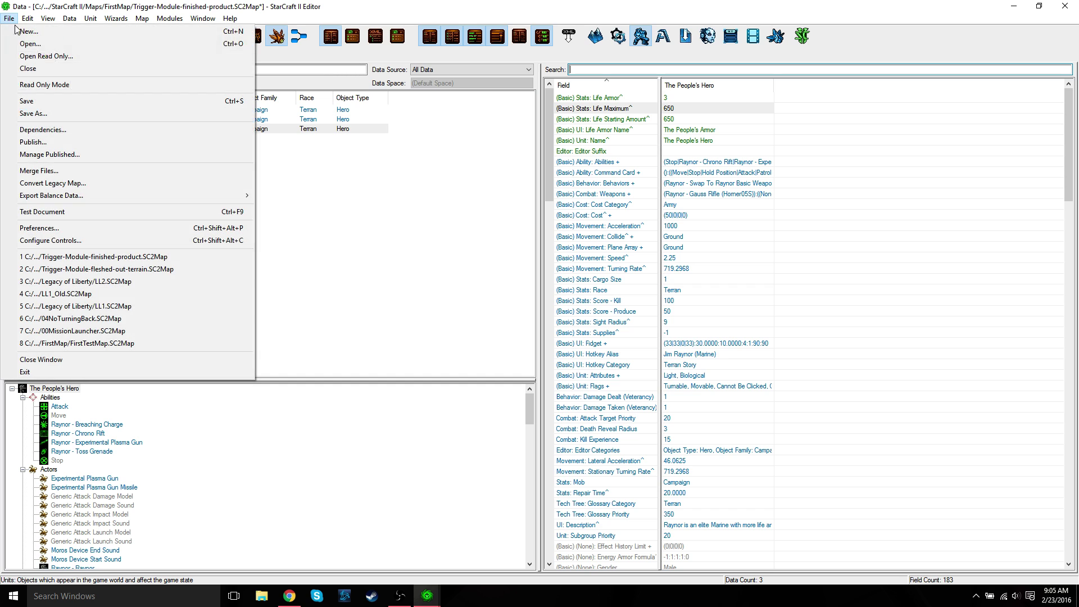
click(28, 100)
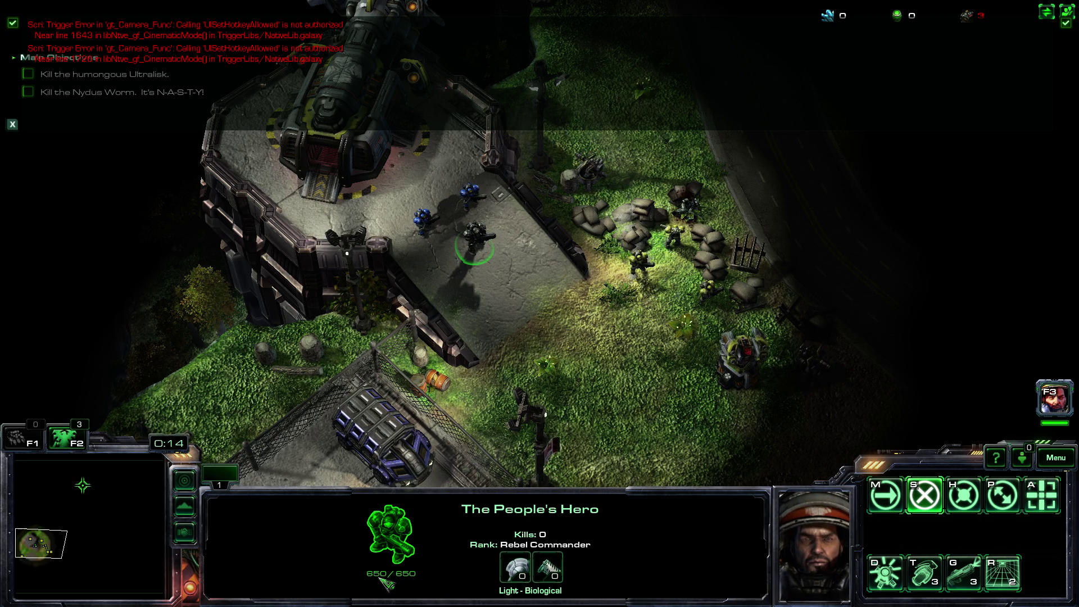
Check the name and life of The People's Hero in the test game and quit StarCraft II
mouse_move(517, 577)
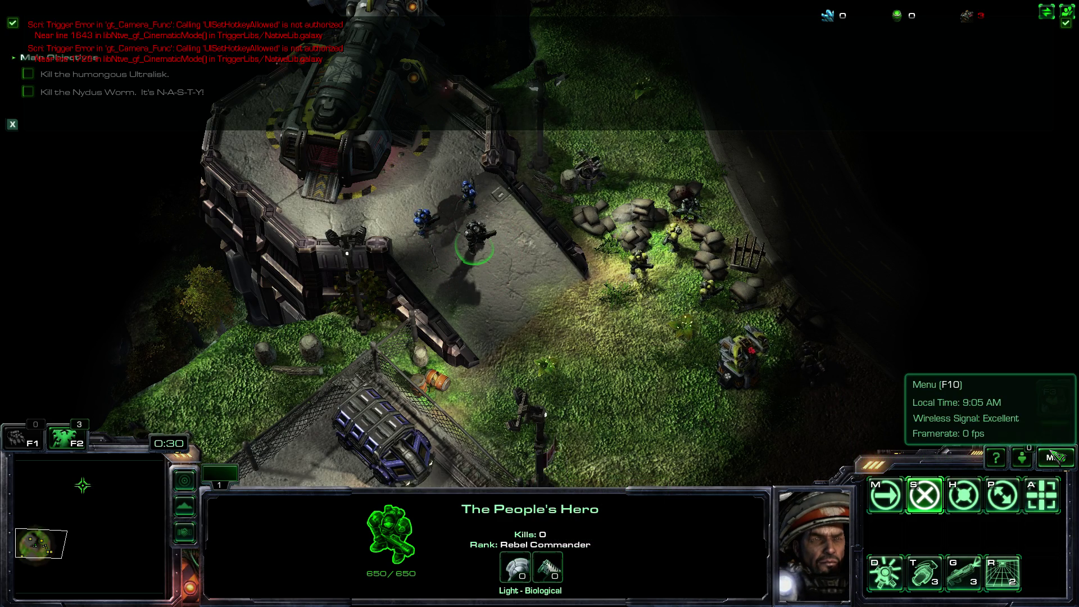
click(1057, 458)
click(540, 253)
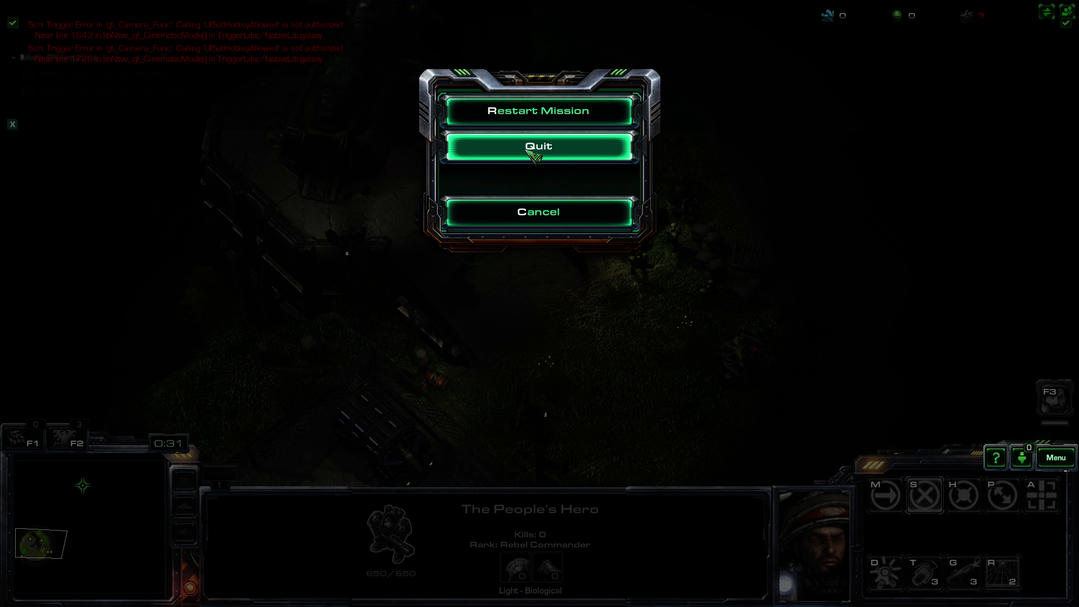
key(Escape)
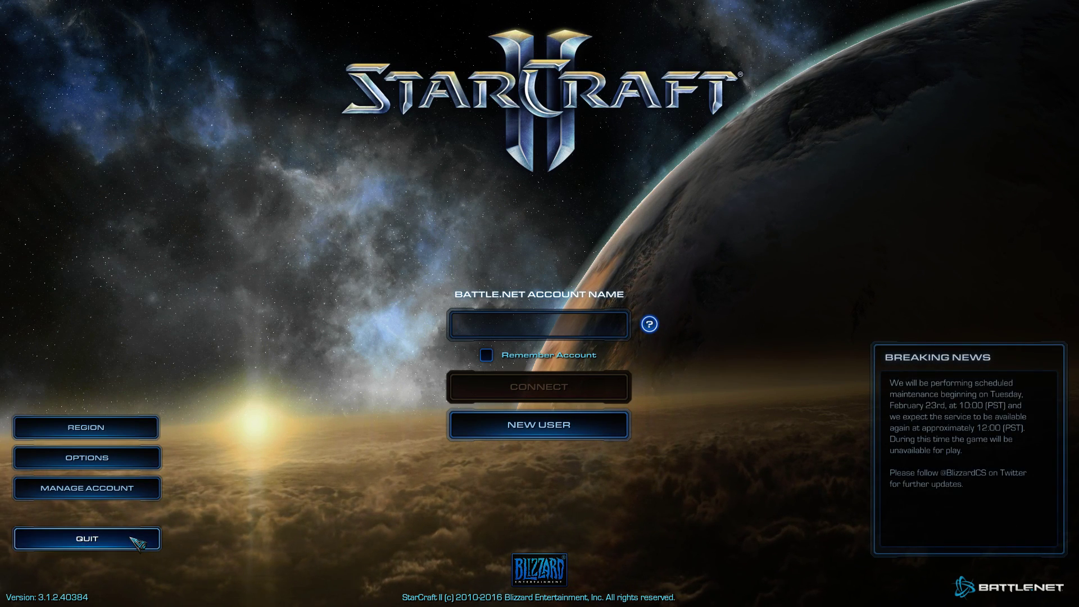
click(135, 538)
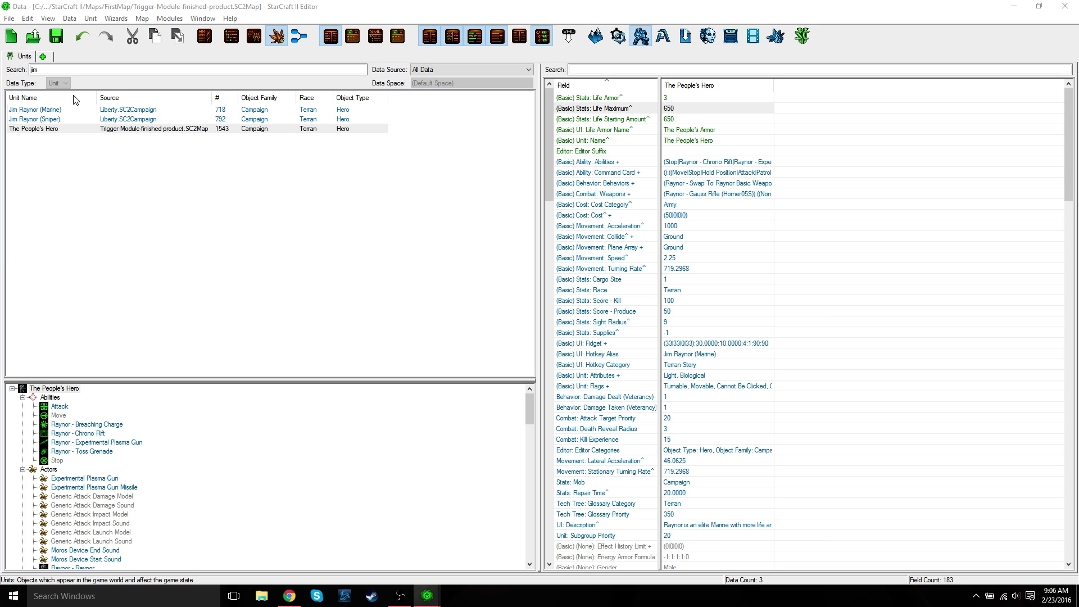
Open the Weapons game data in a new data tab
click(43, 57)
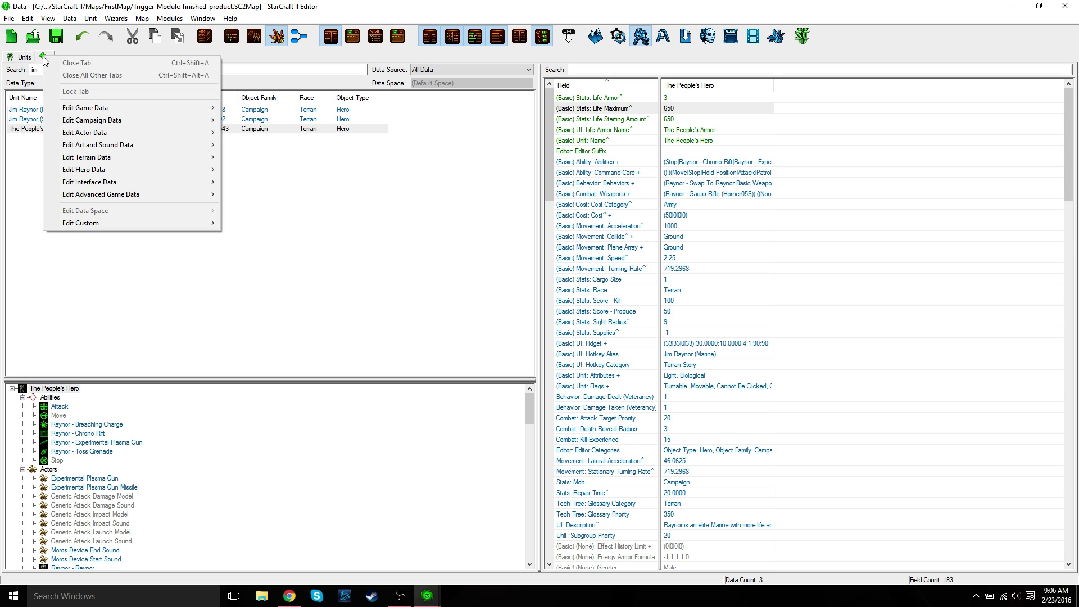
mouse_move(123, 109)
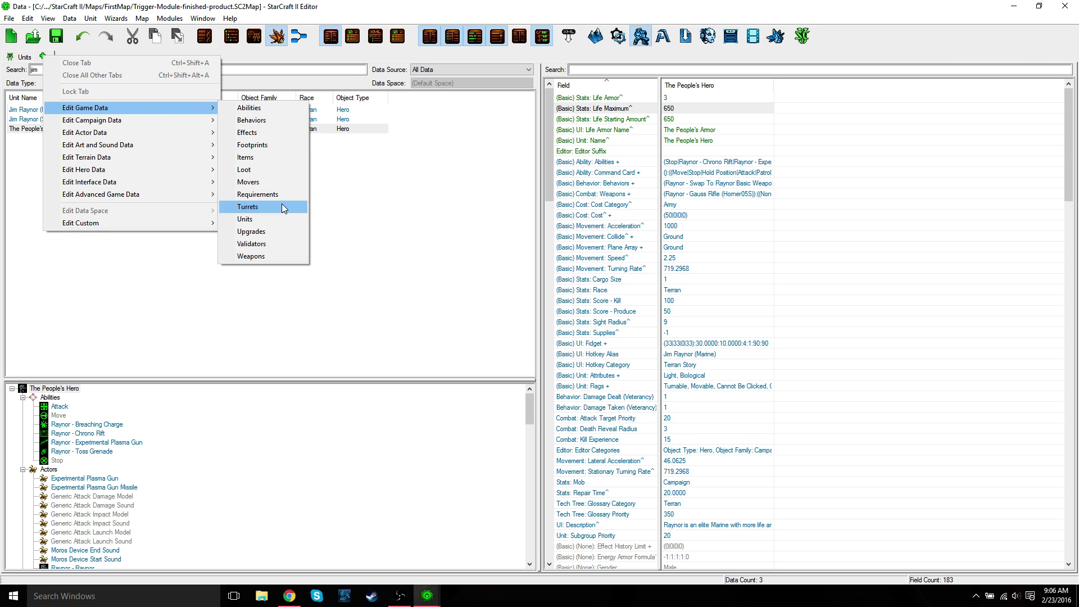
click(272, 258)
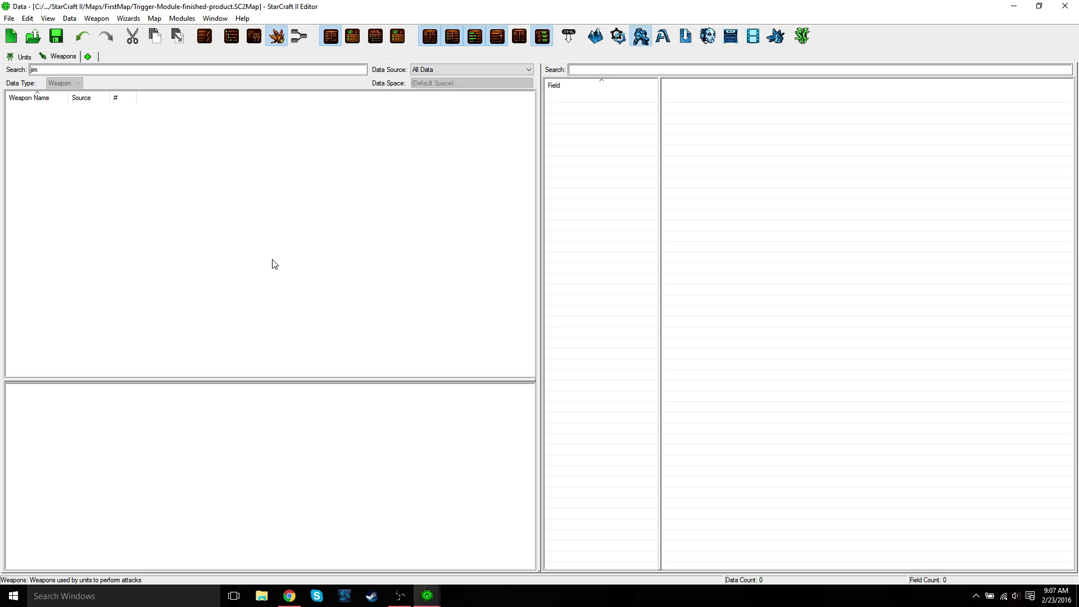
Search the weapons for "raynor", examine the matching entries, and clear the search
double_click(32, 70)
key(BackSpace)
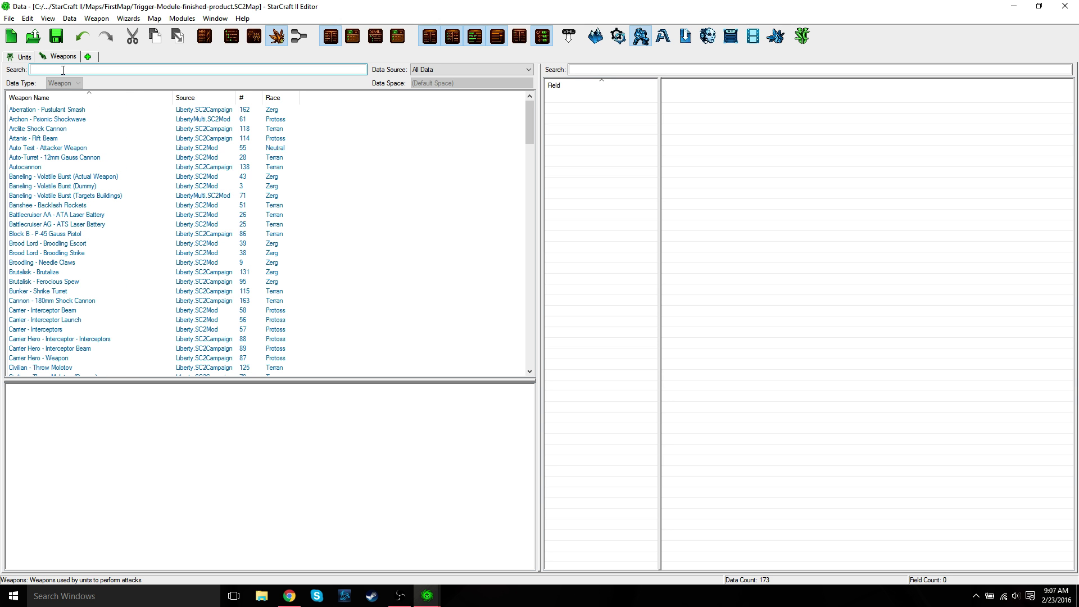
text(raynor)
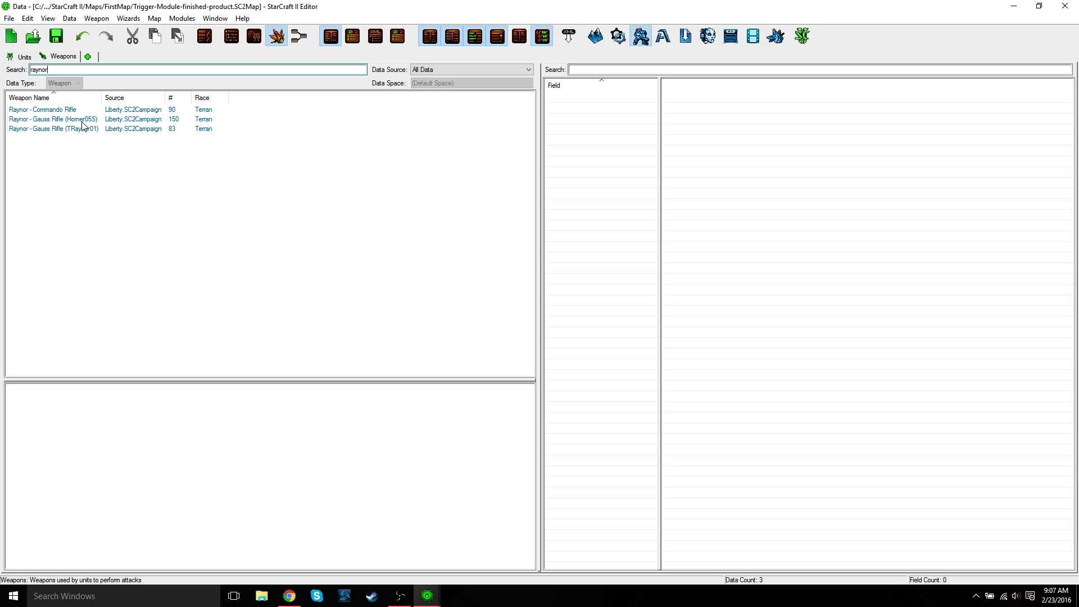
drag(59, 70, 23, 70)
key(BackSpace)
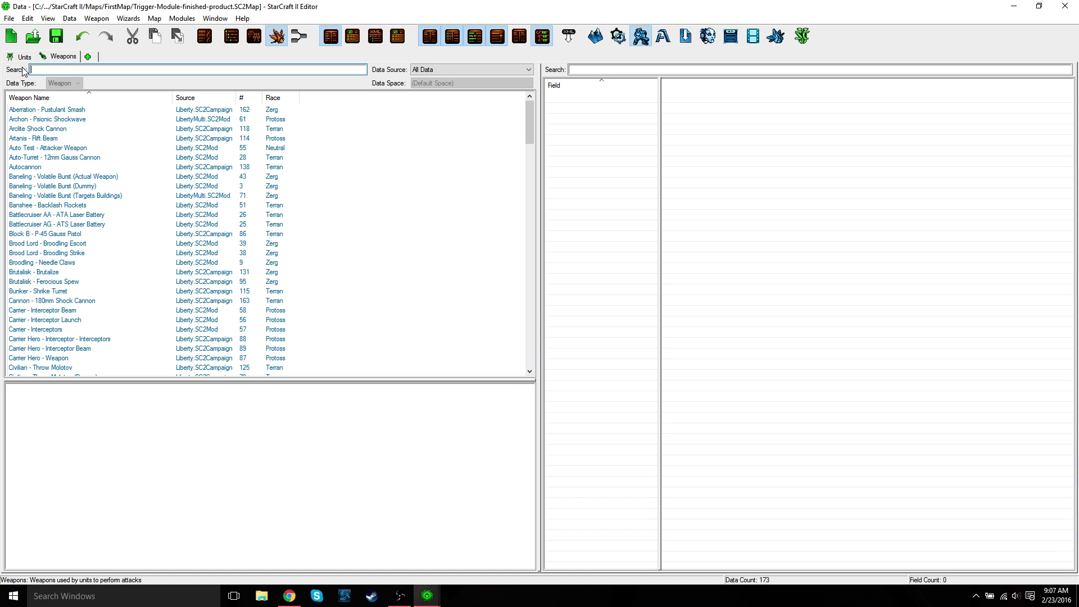
Find The People's Hero among the units by searching for "people" and select its linked weapon Raynor - Gauss Rifle (Homer05S)
click(22, 57)
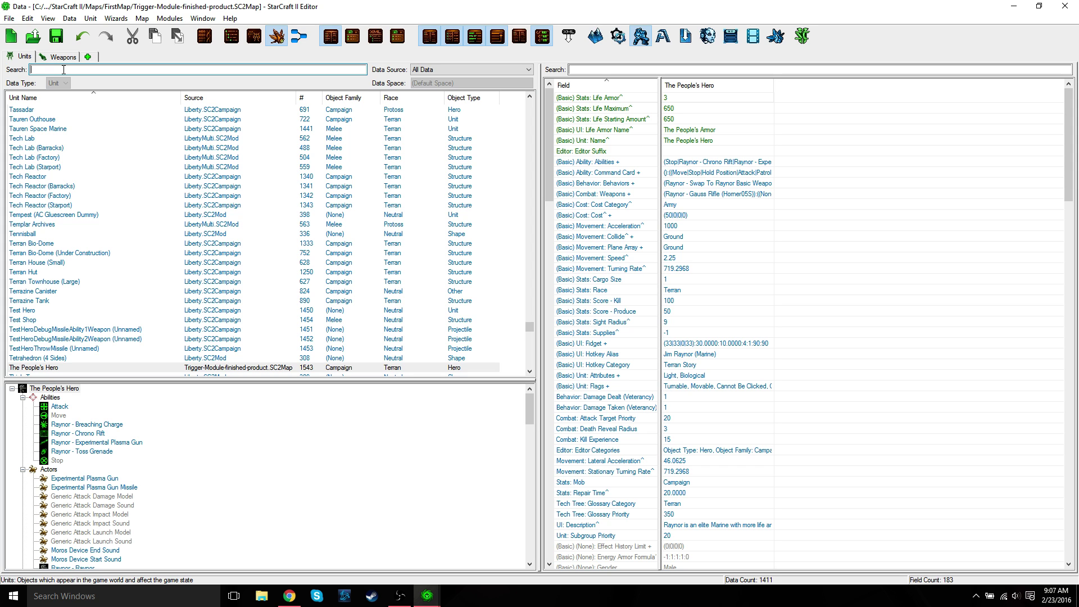
text(jim)
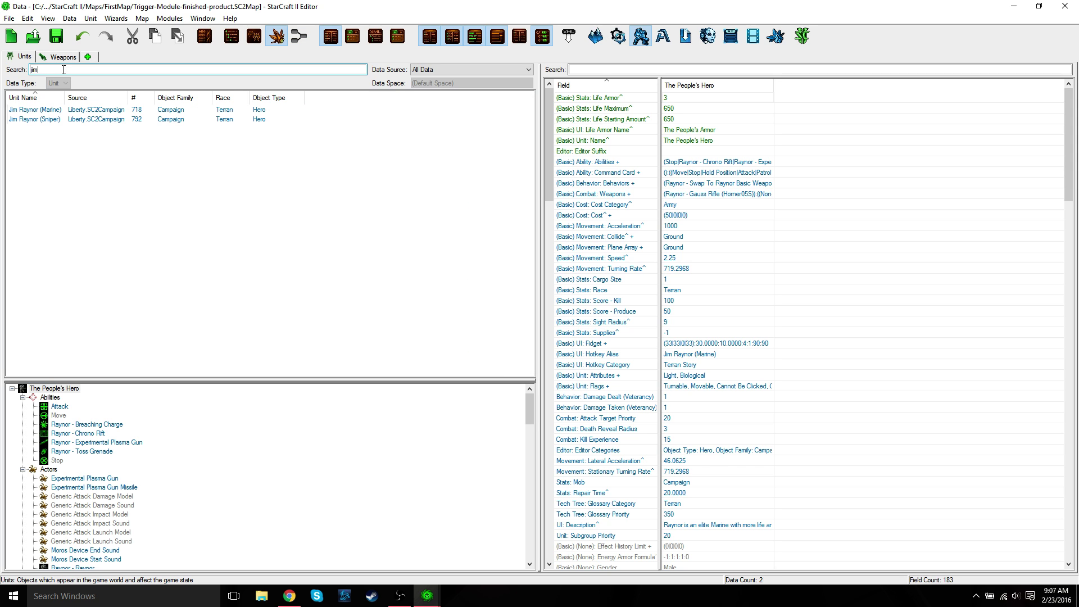
key(BackSpace)
key(BackSpace)
key(BackSpace)
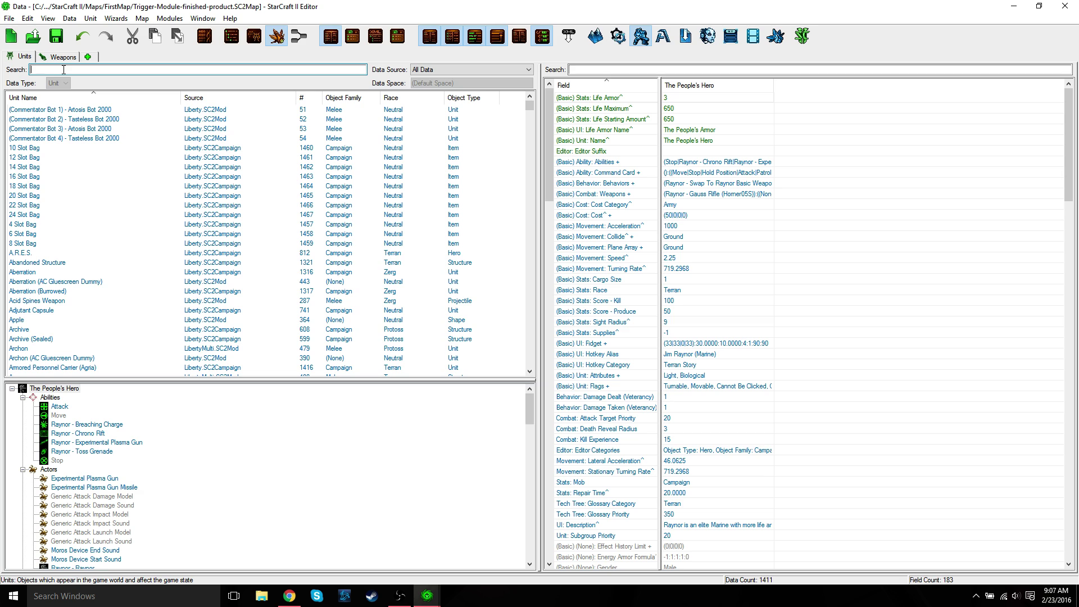
text(people)
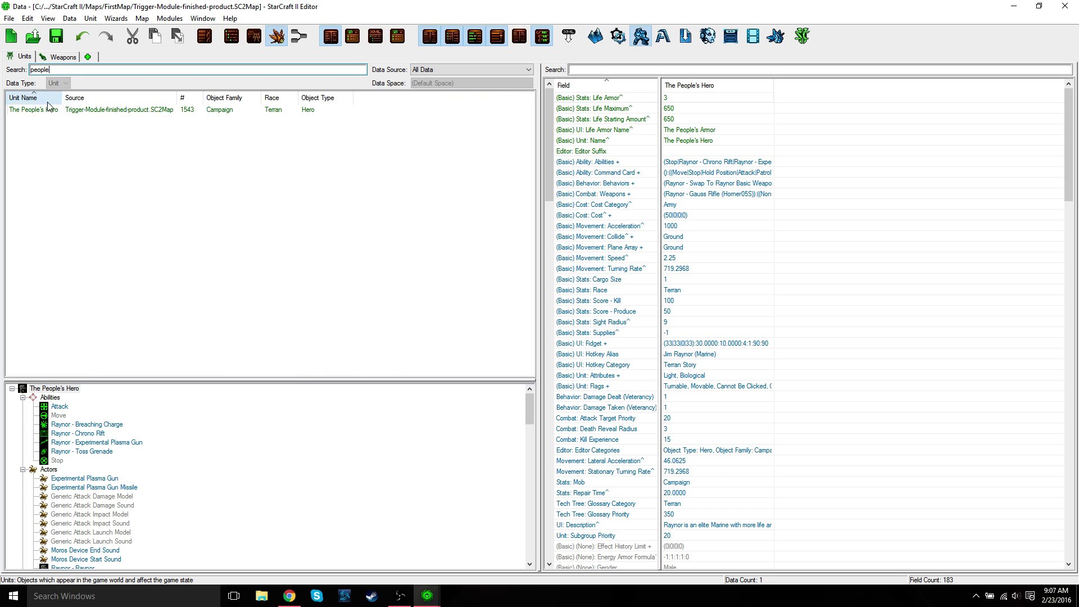
click(38, 111)
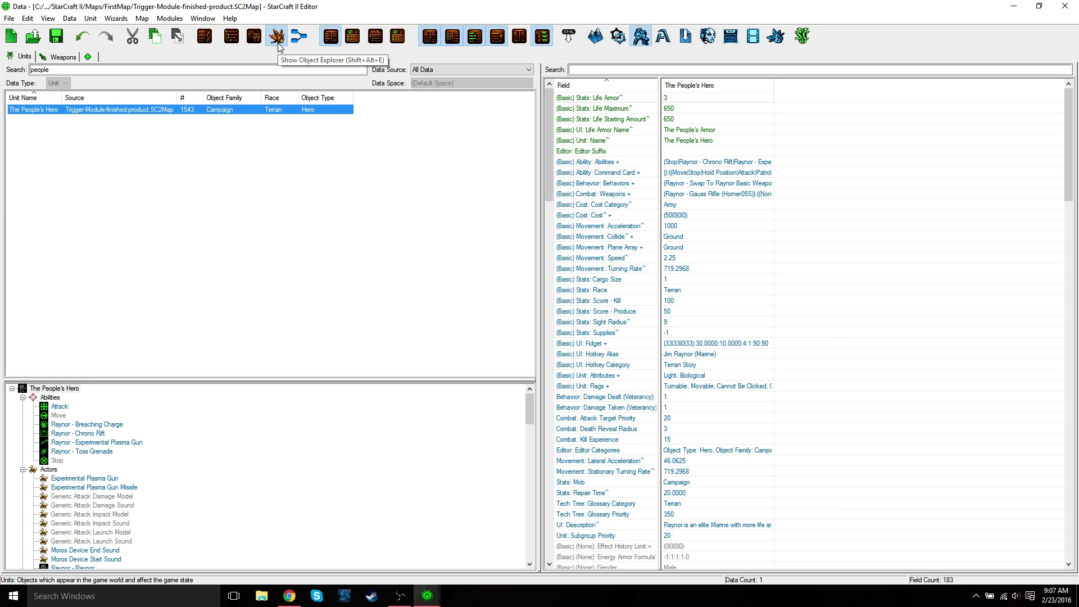
drag(532, 399, 532, 549)
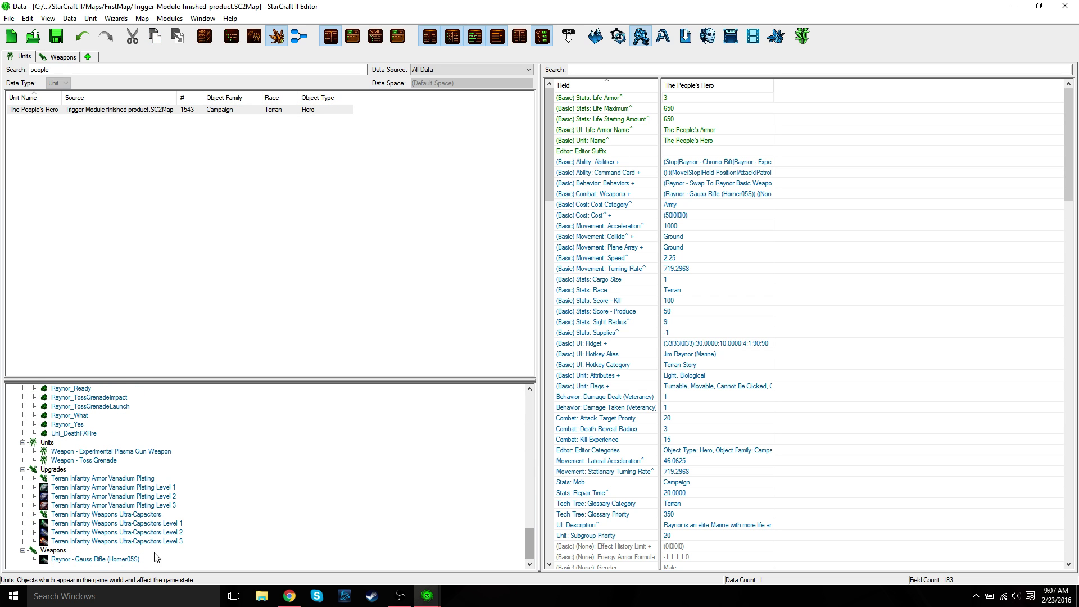
click(85, 560)
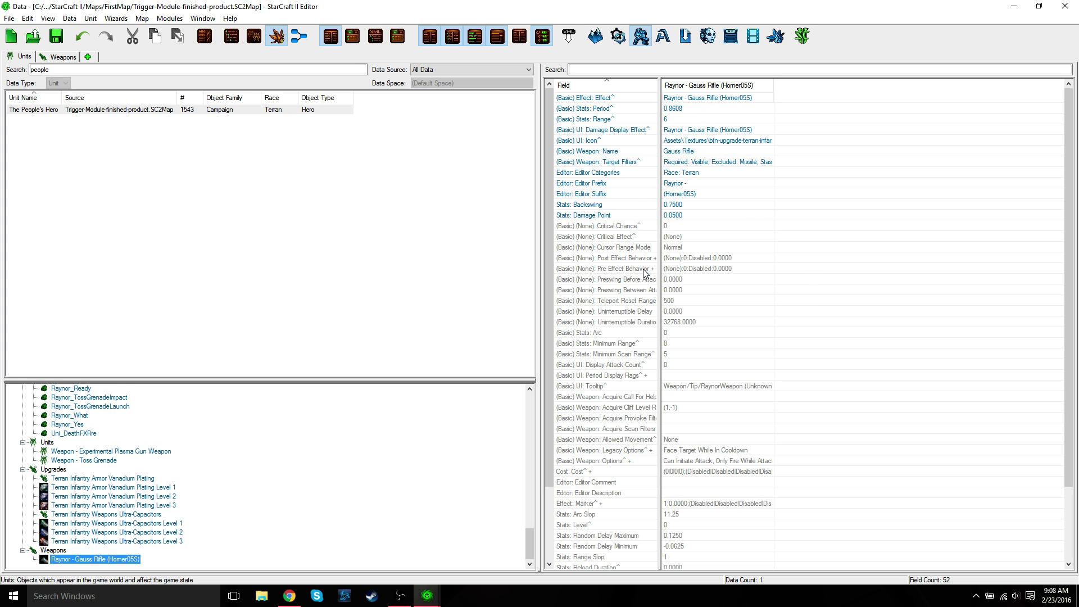
Set the Stats: Period field of the Raynor - Gauss Rifle (Homer05S) weapon to 1.92
click(604, 110)
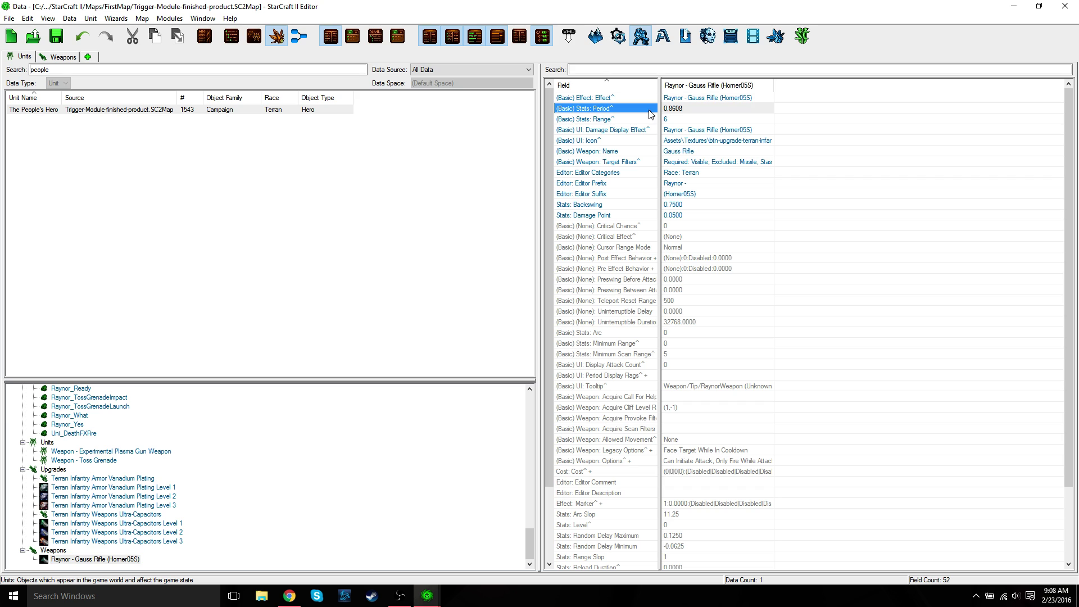
click(674, 112)
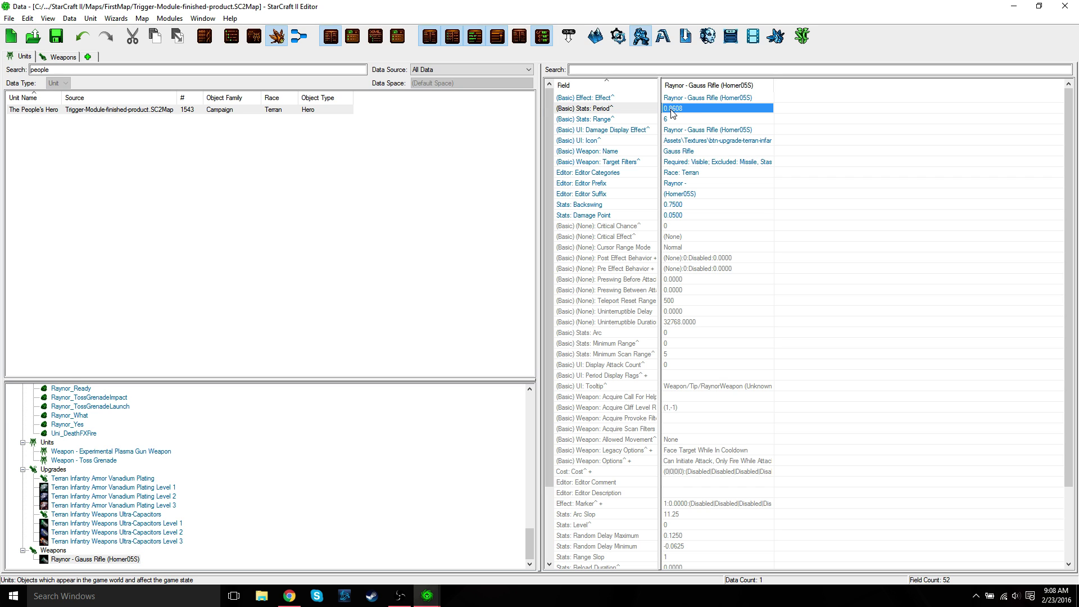
click(655, 114)
click(666, 120)
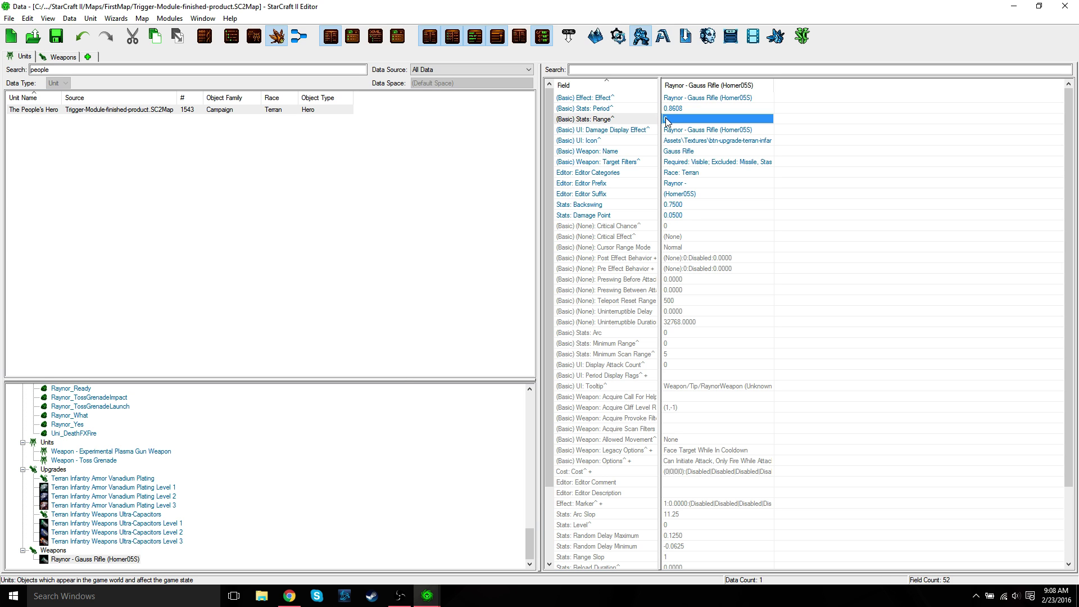
double_click(668, 120)
click(652, 504)
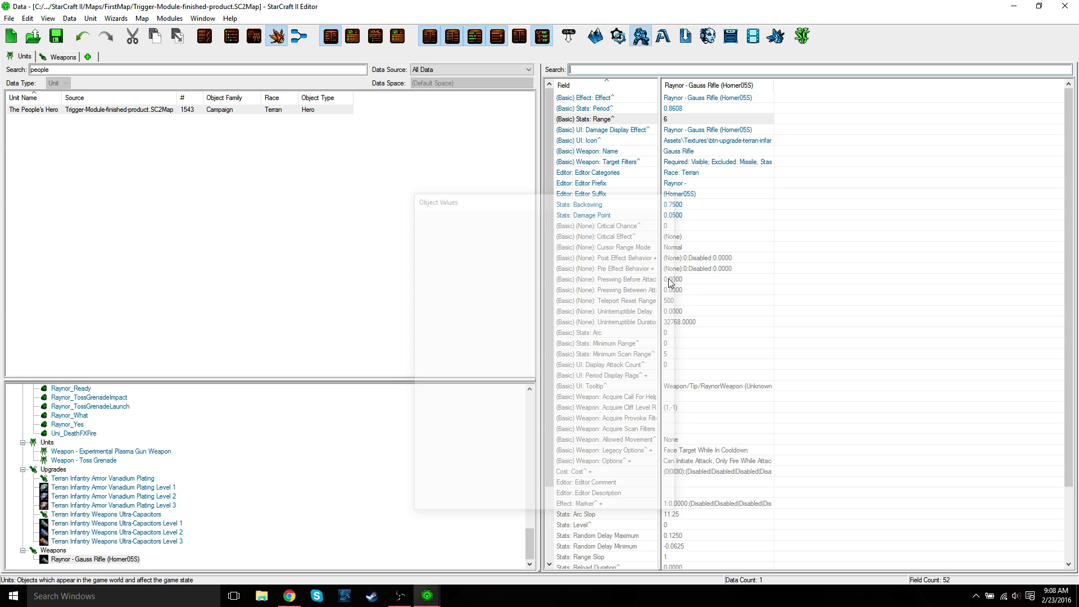
double_click(674, 109)
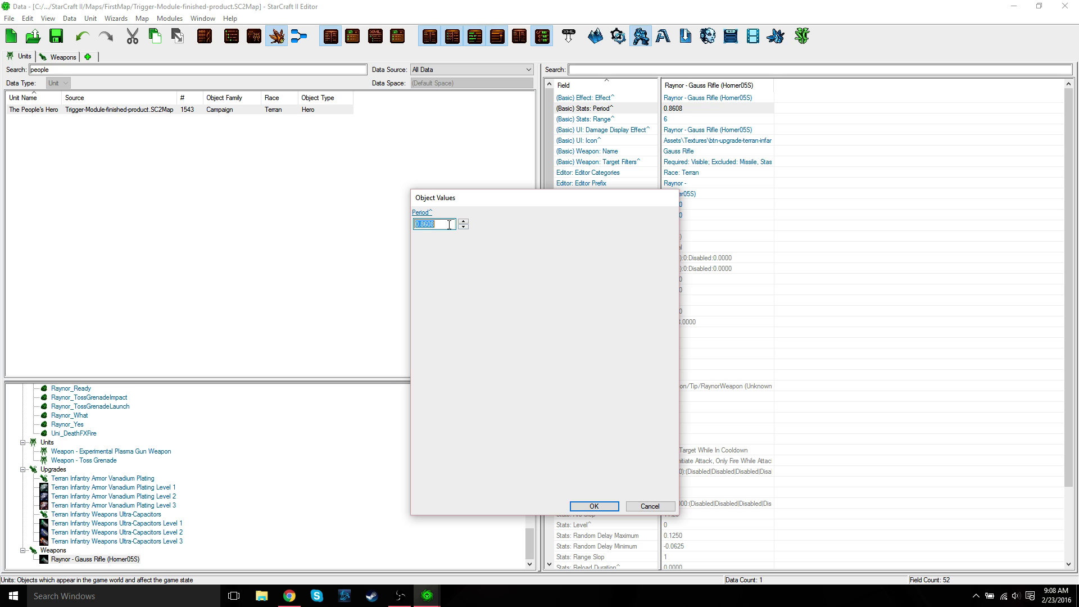
text(1.92)
click(594, 506)
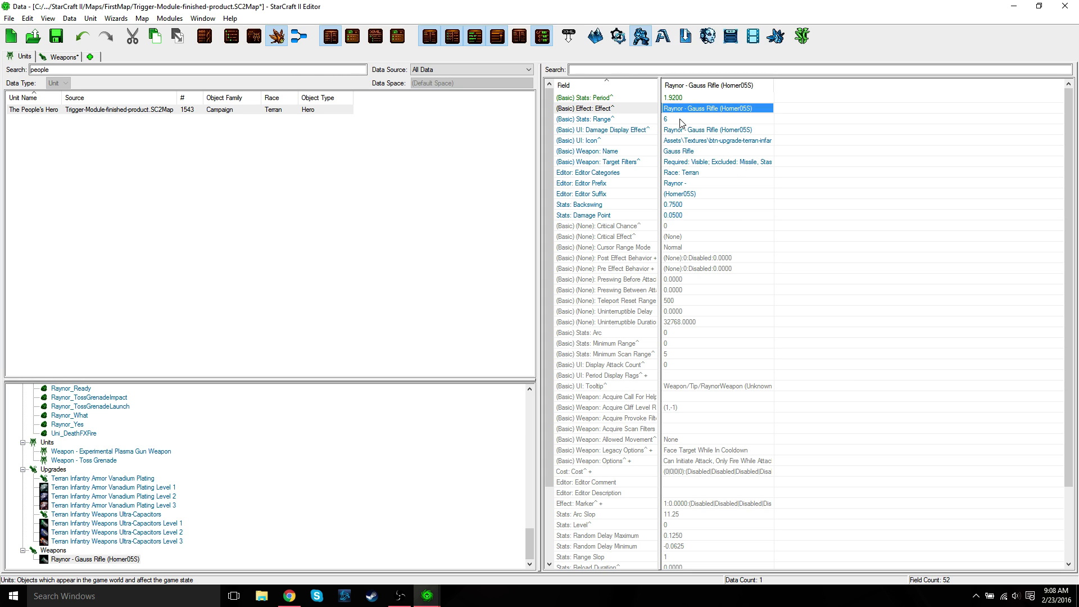
right_click(676, 100)
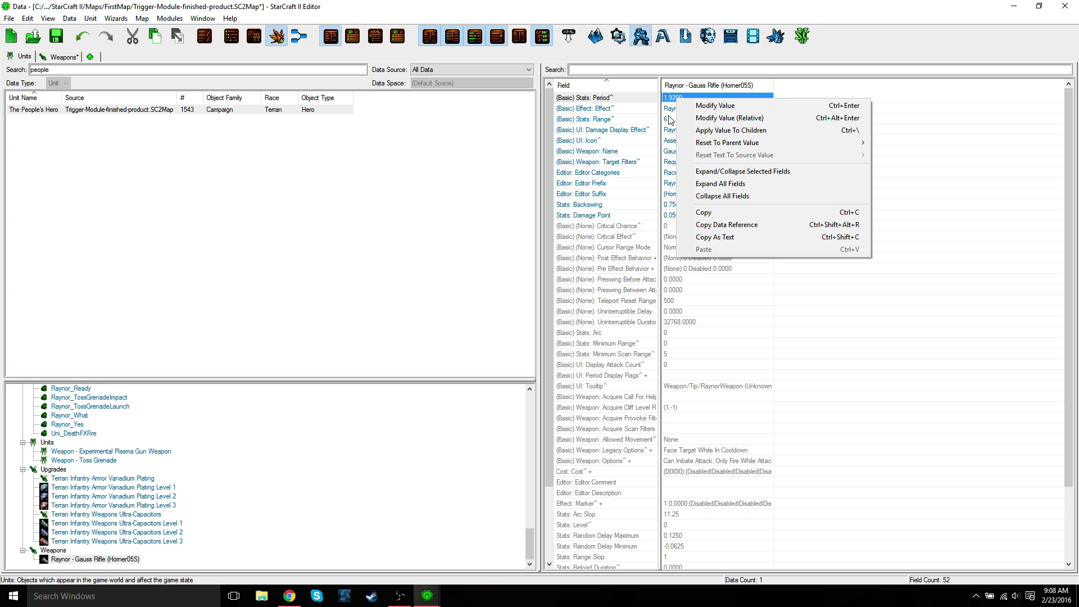
click(669, 120)
click(677, 108)
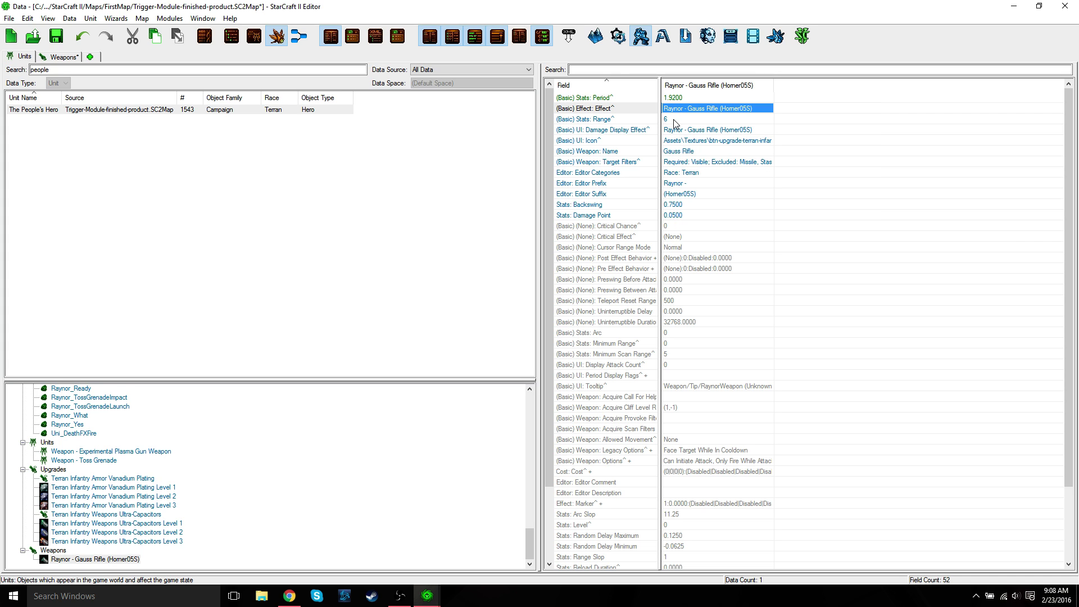
click(674, 99)
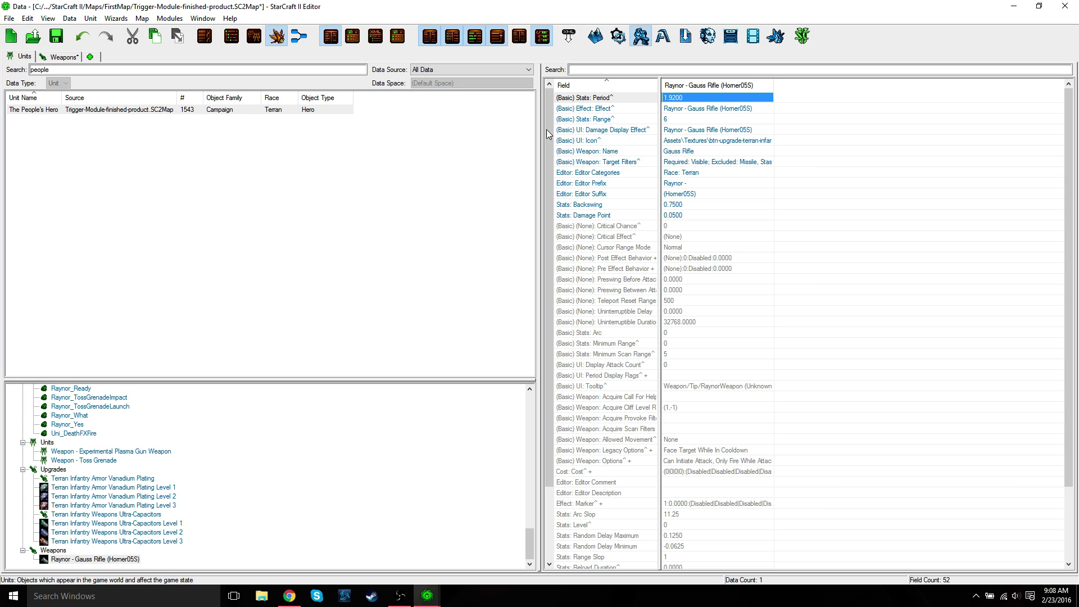
Select The People's Hero in the unit list and reopen its linked weapon Raynor - Gauss Rifle (Homer05S)
click(425, 208)
click(99, 112)
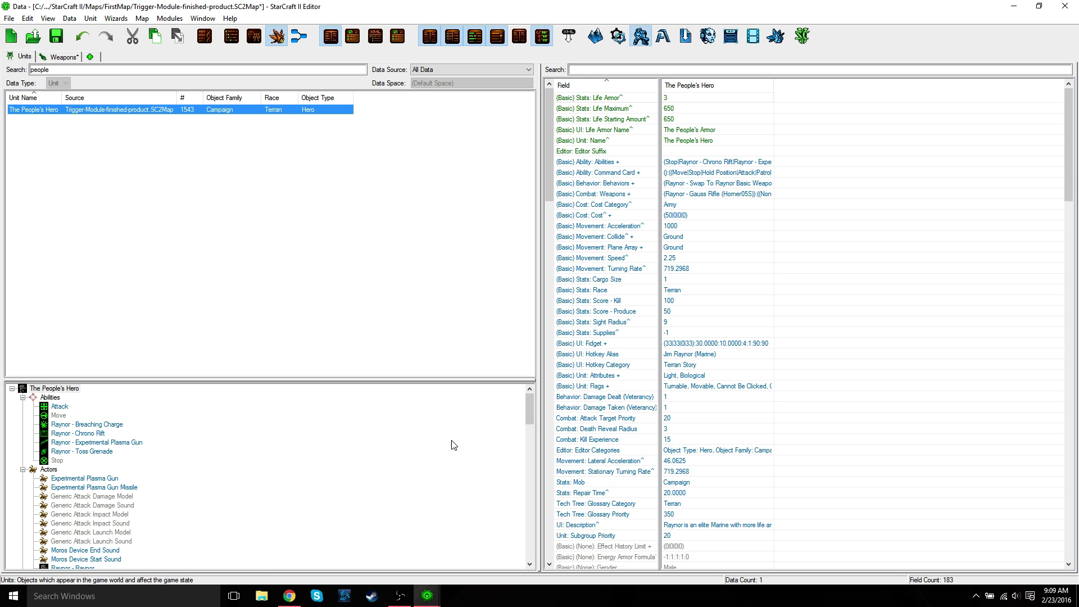
drag(531, 400, 531, 558)
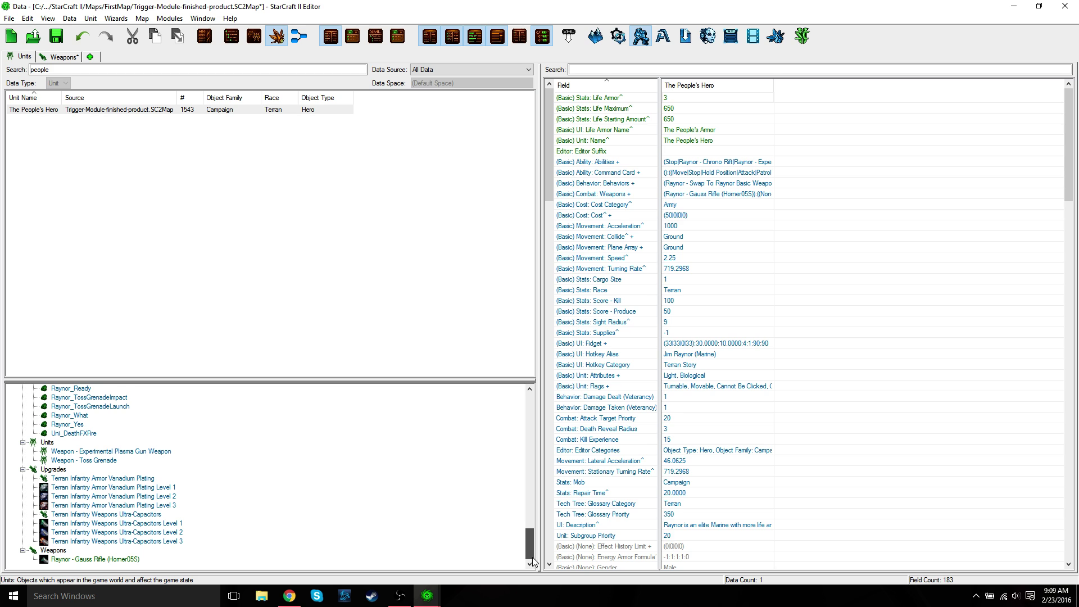
click(101, 559)
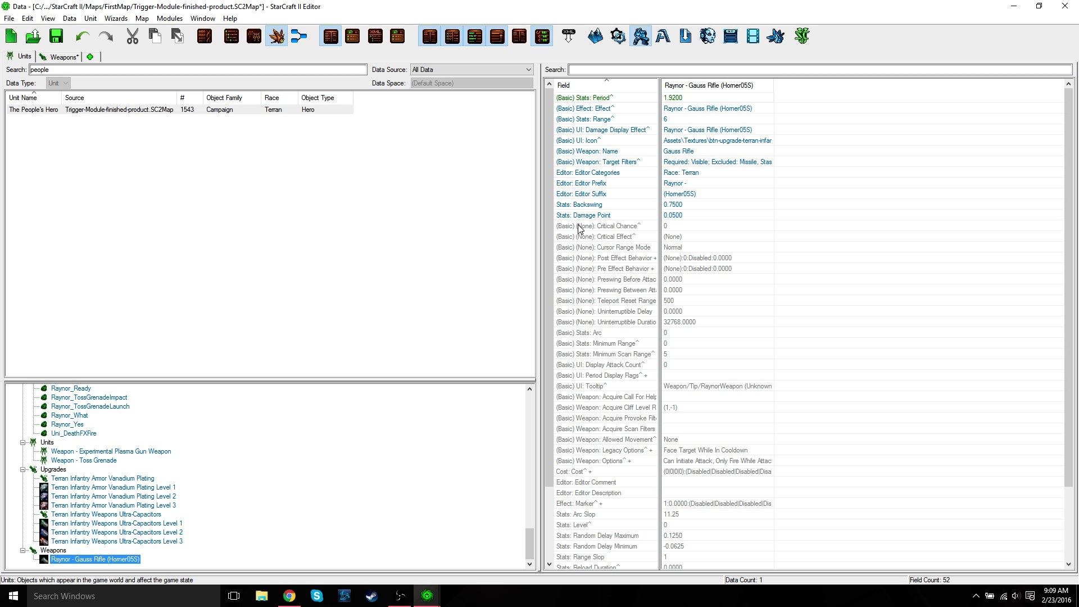
Switch to Chrome and find the Weapon Damage Effect section on page 2 of the Data Module tutorial
mouse_move(290, 600)
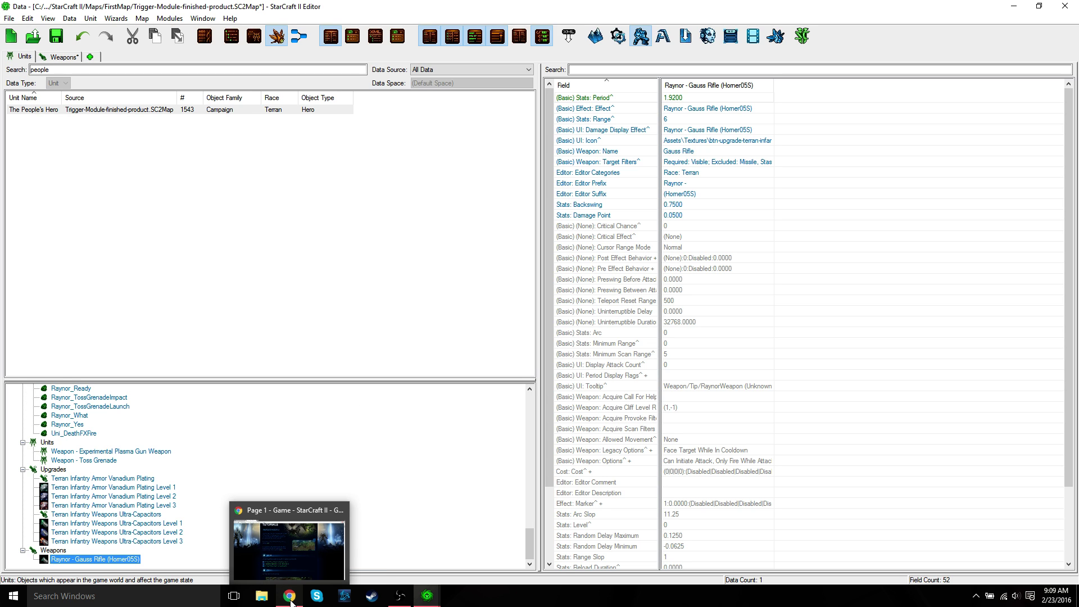
click(291, 601)
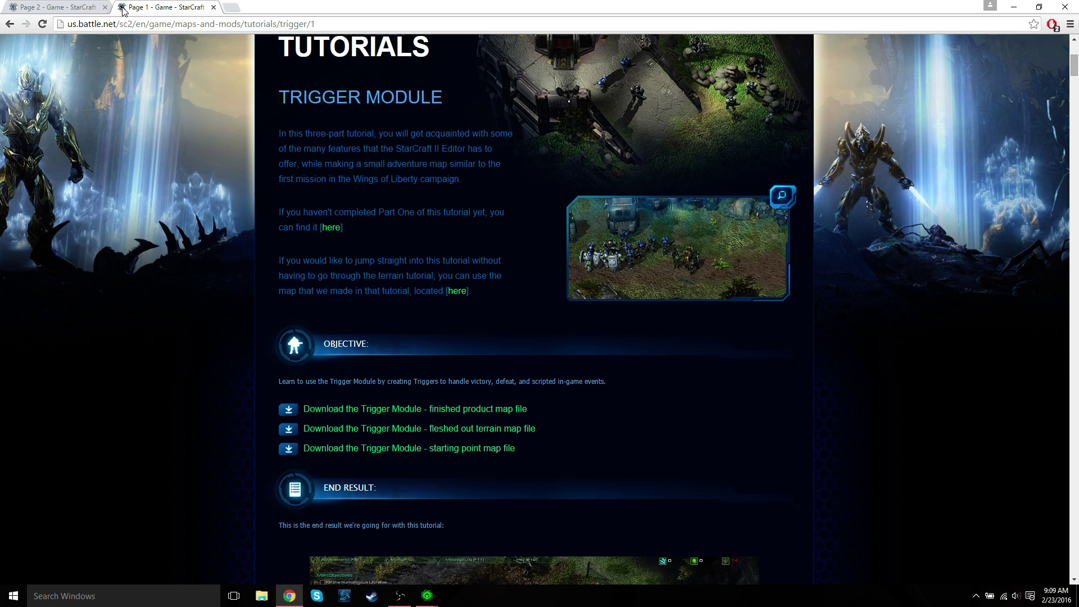
key(ctrl+shift+Tab)
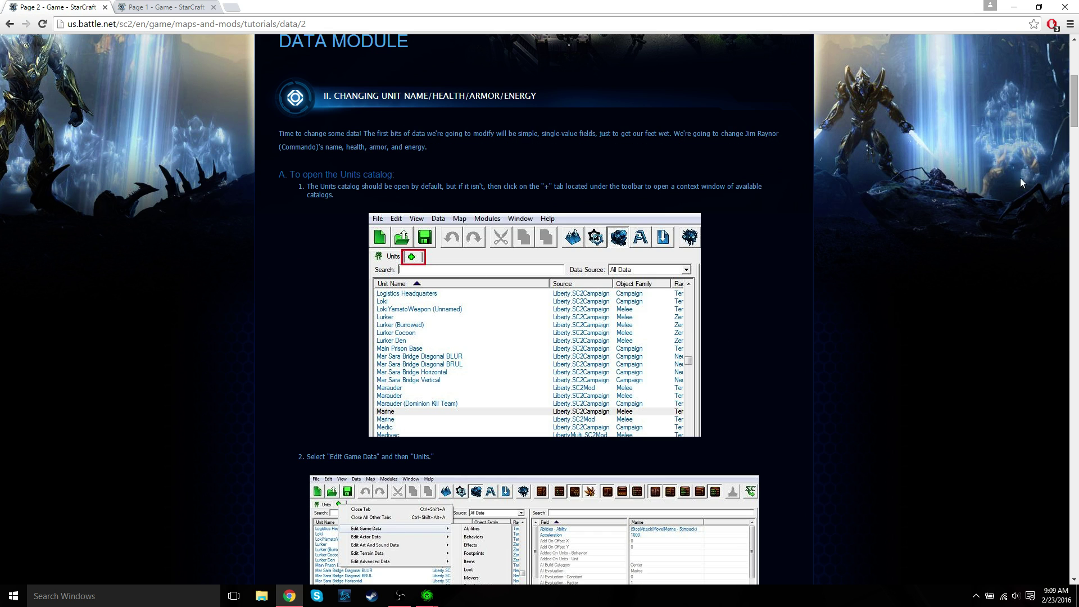
drag(1072, 84, 1051, 368)
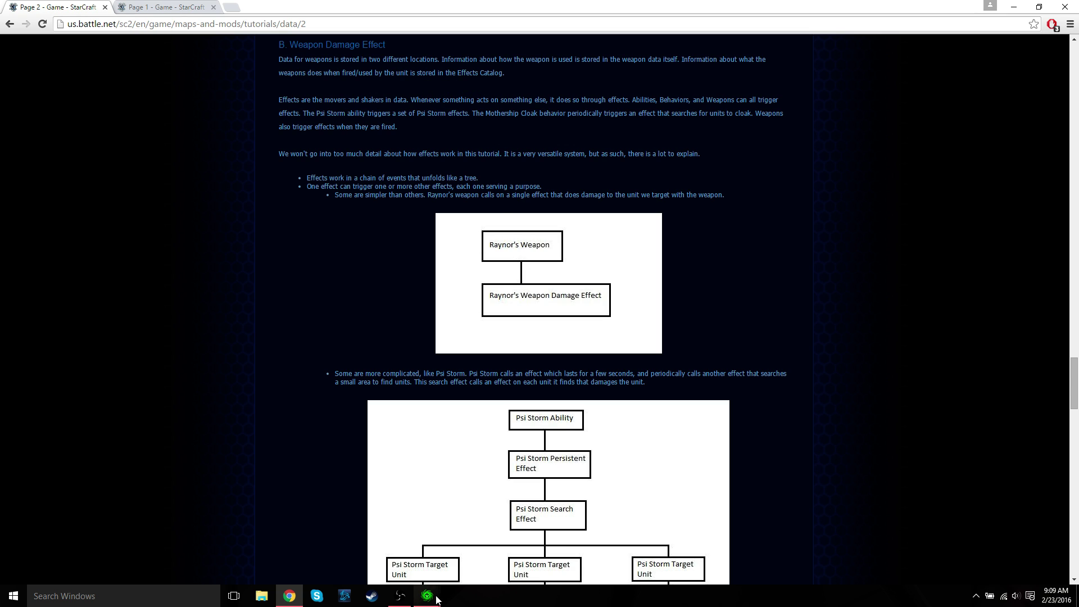
Return to the StarCraft II Editor's Data window and open the Effects game data in a new data tab
mouse_move(427, 596)
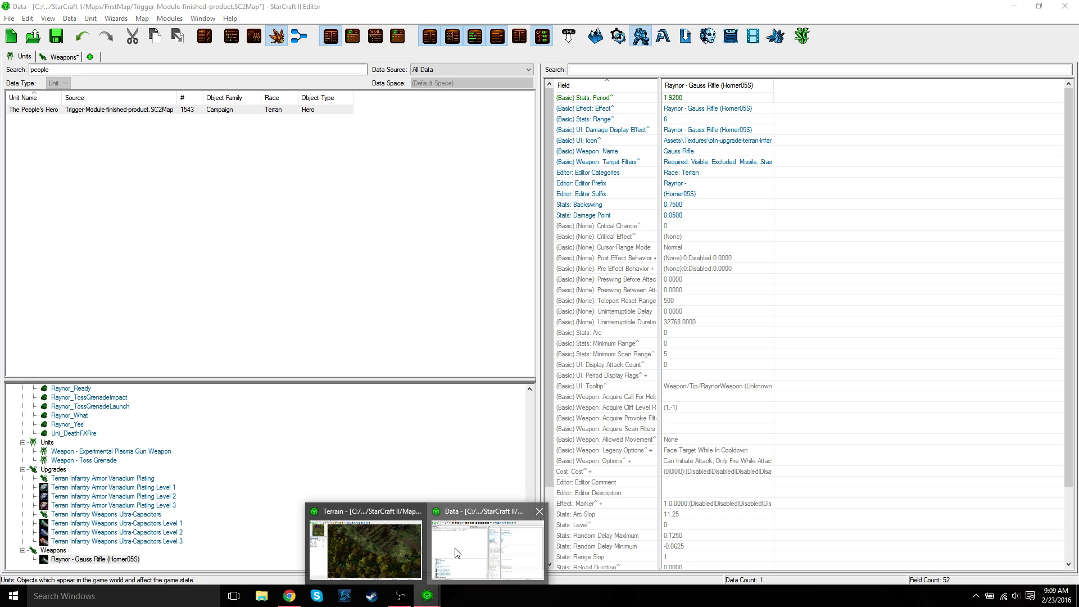
click(454, 549)
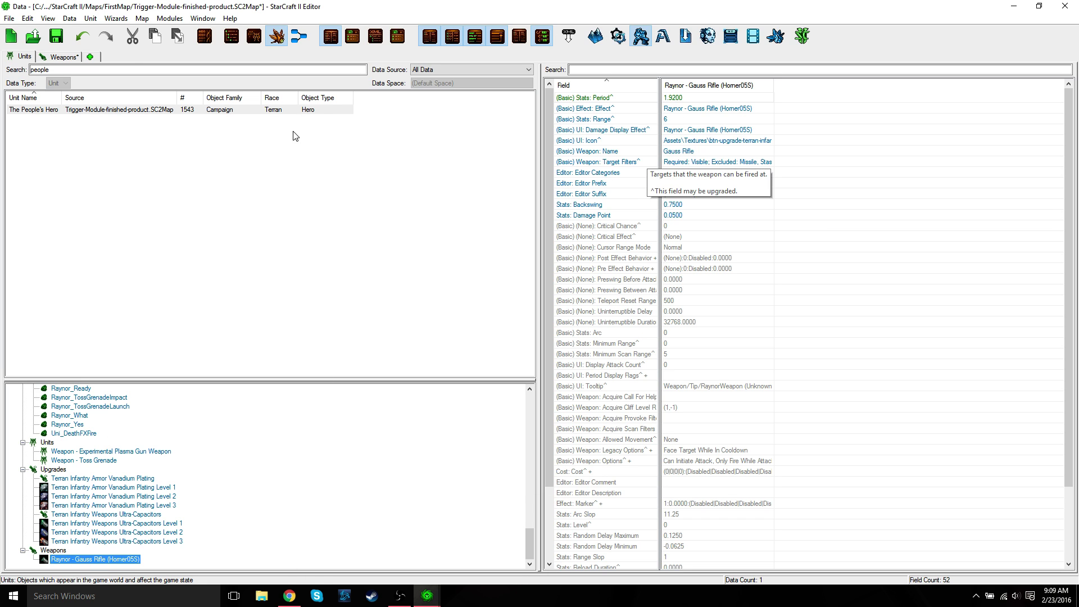
click(90, 57)
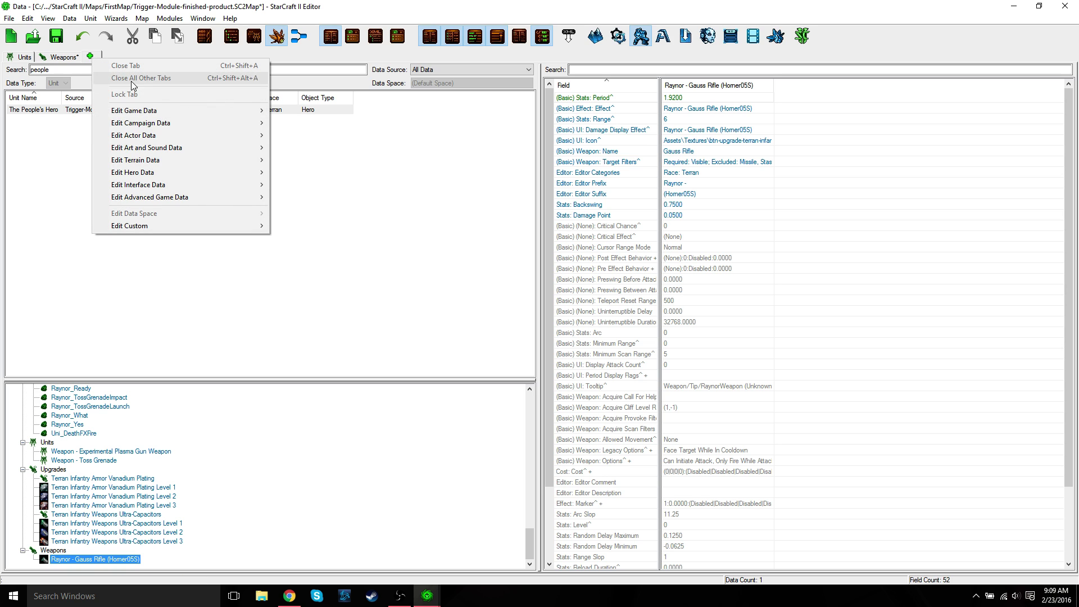
mouse_move(180, 135)
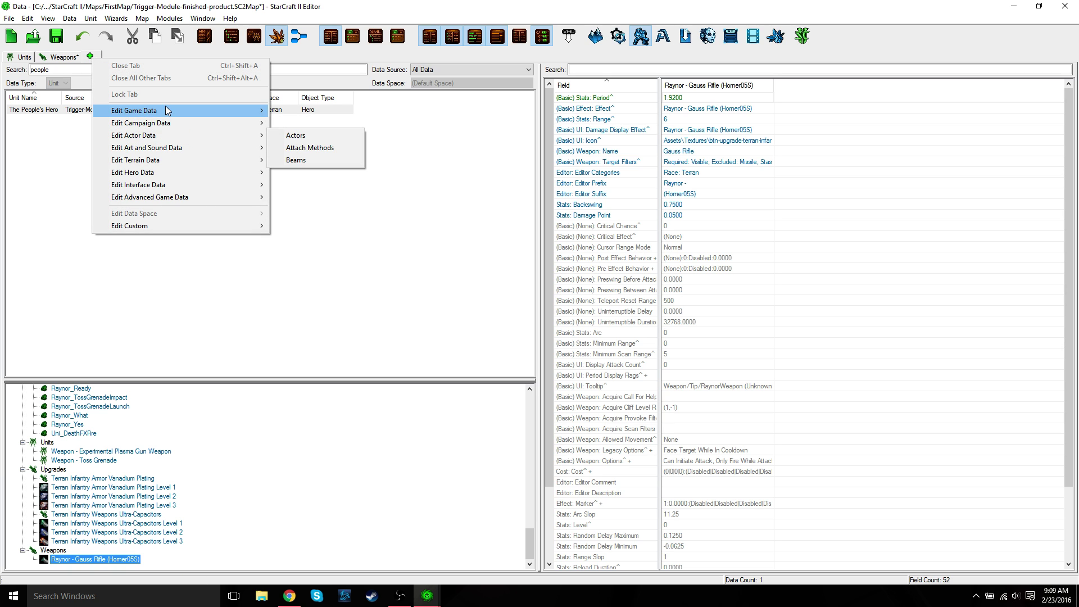
mouse_move(171, 111)
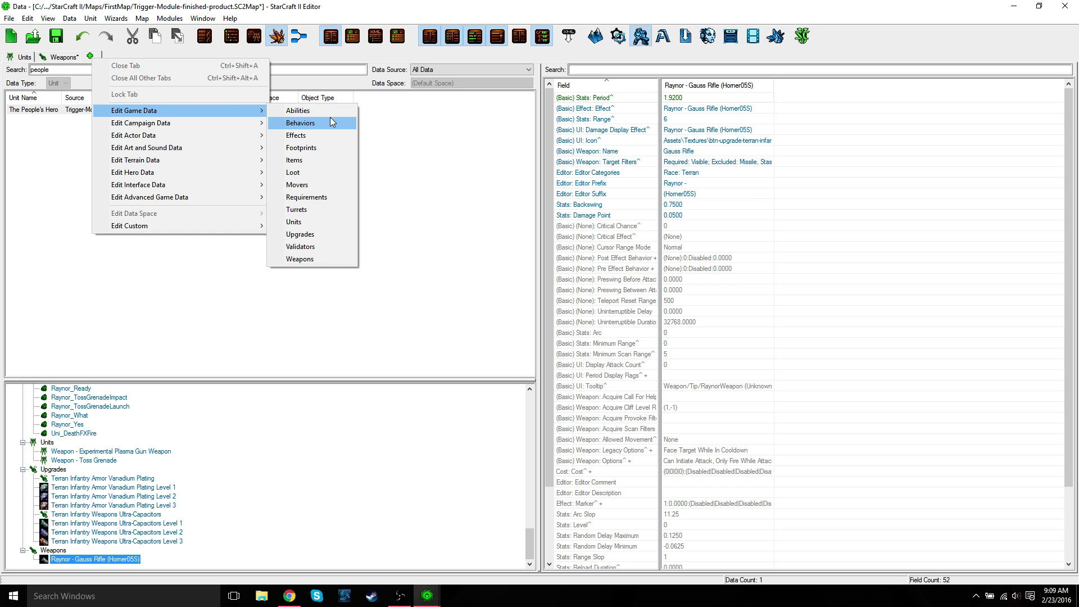
click(311, 136)
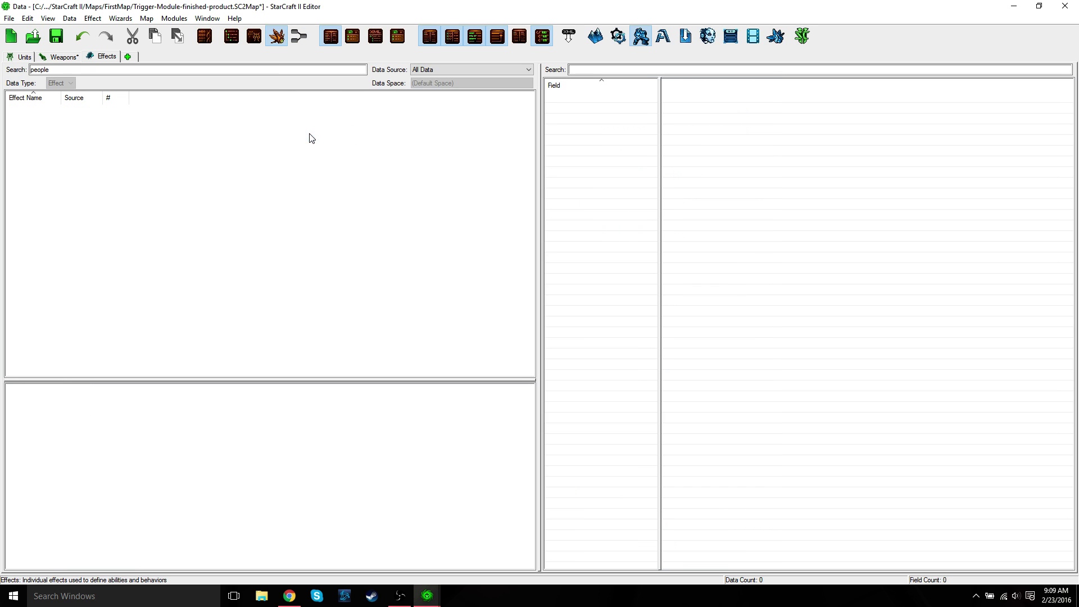
Return to the Units data and find the effects linked to The People's Hero in its object tree
click(18, 60)
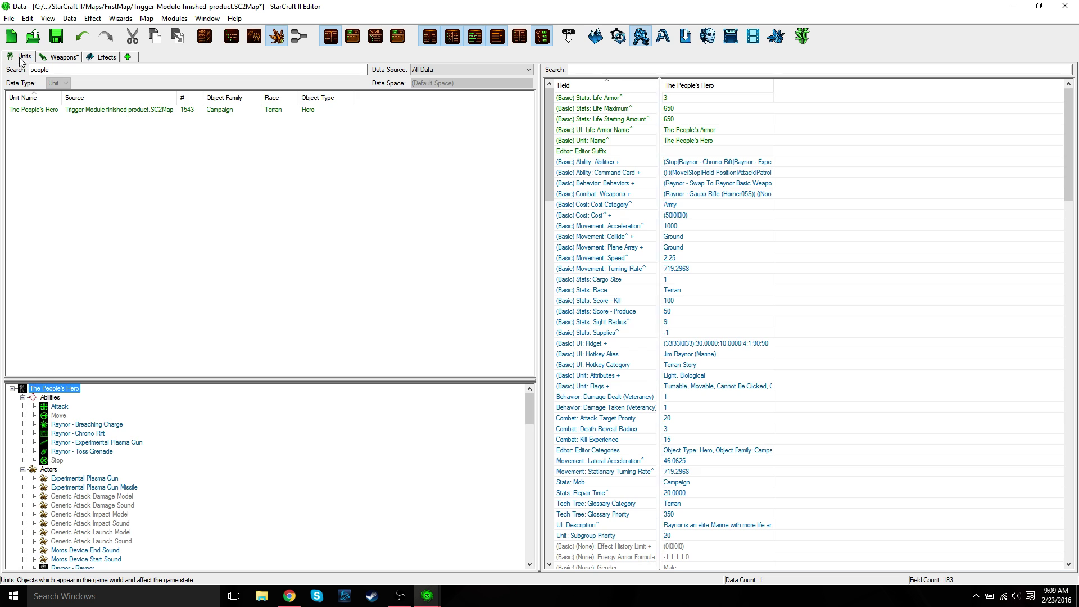
scroll(529, 404, down, 1)
drag(530, 403, 537, 464)
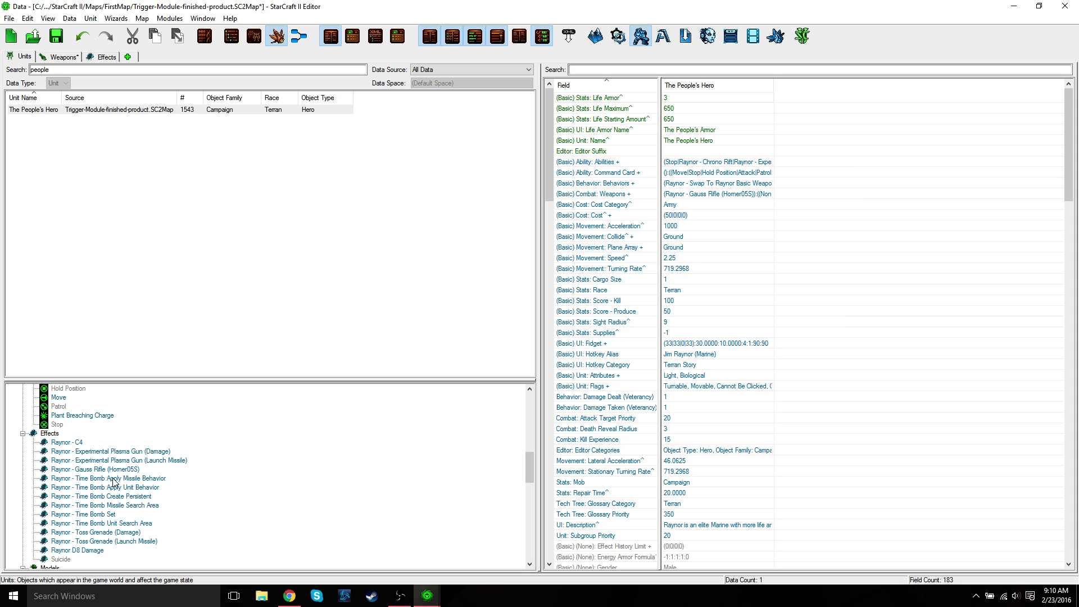
Read the tutorial in Chrome from the effect chain diagrams to the Test It Out section, and return to the editor's Data window
click(289, 596)
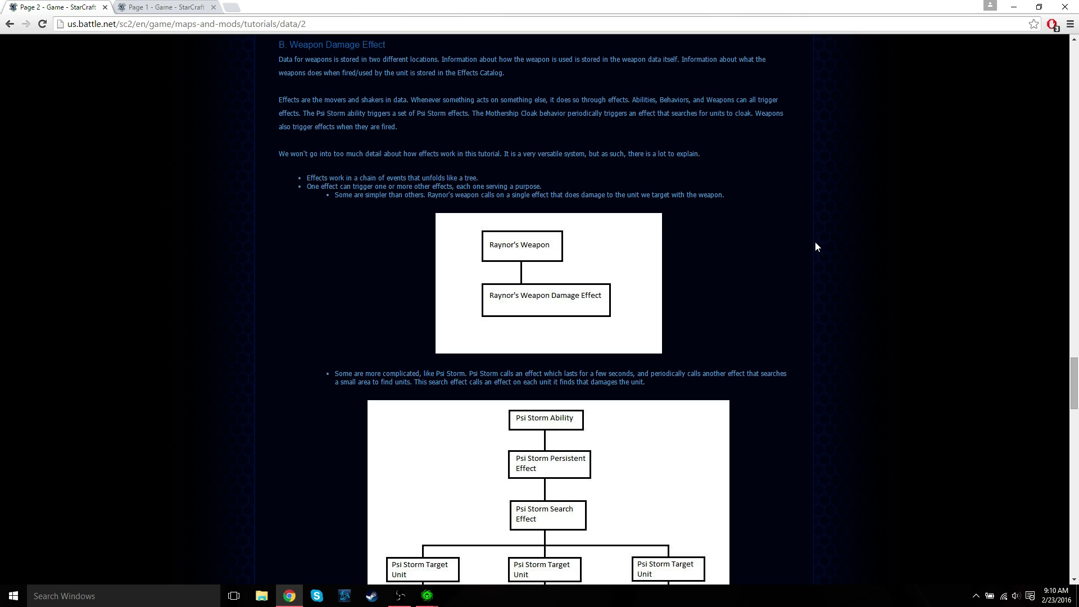
scroll(790, 247, down, 2)
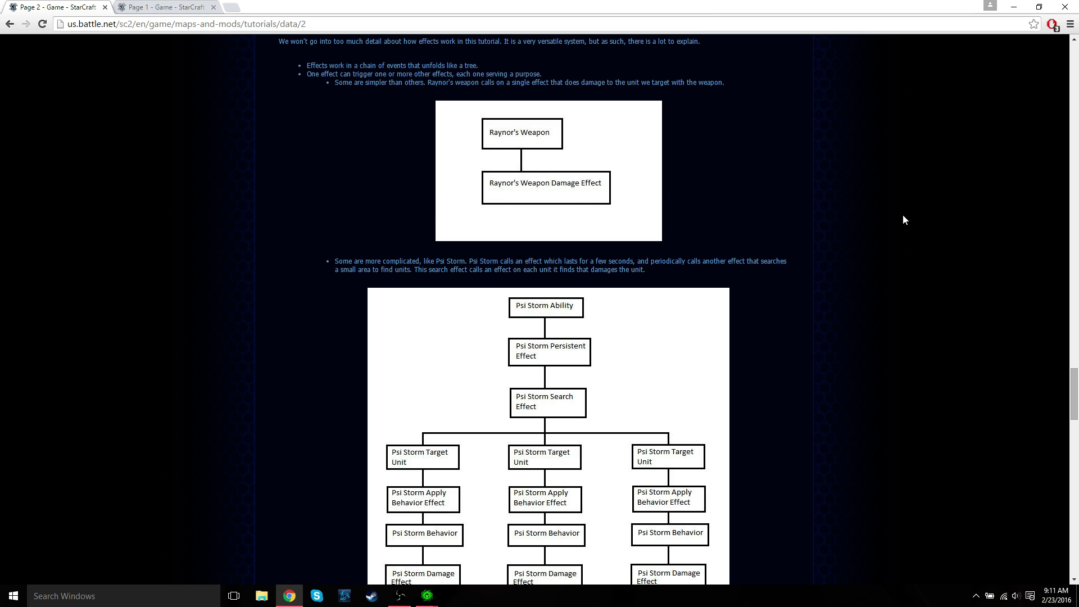
scroll(845, 157, down, 4)
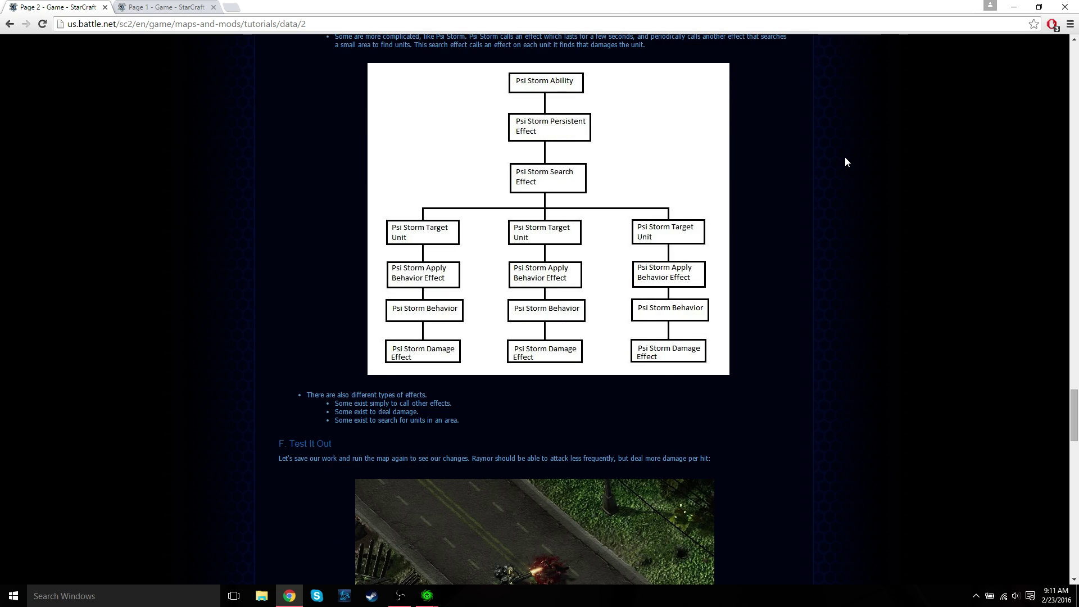
scroll(845, 157, up, 1)
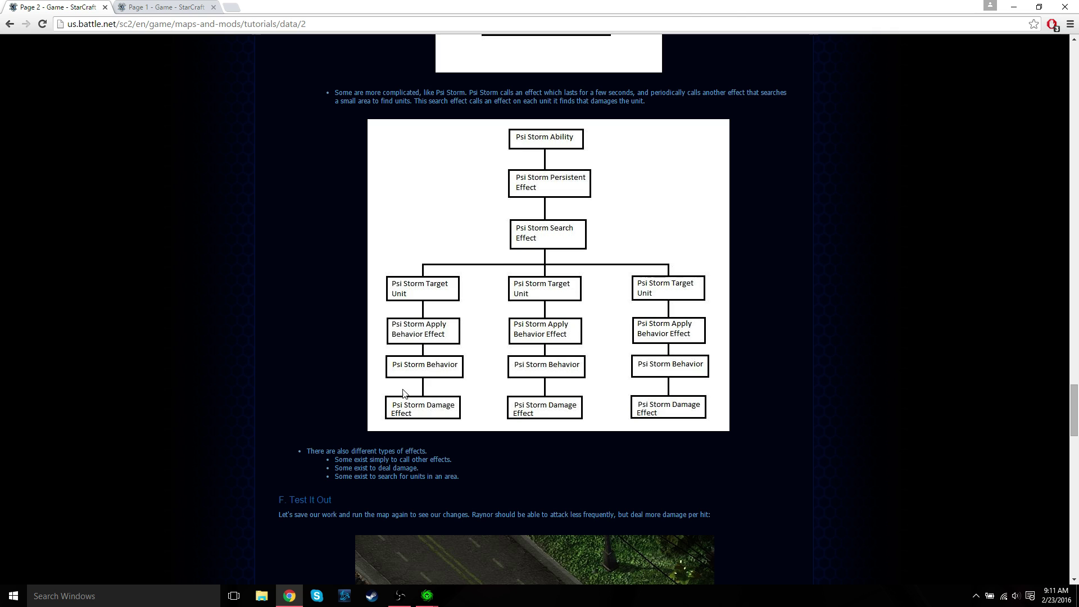
scroll(745, 307, down, 3)
scroll(746, 311, up, 2)
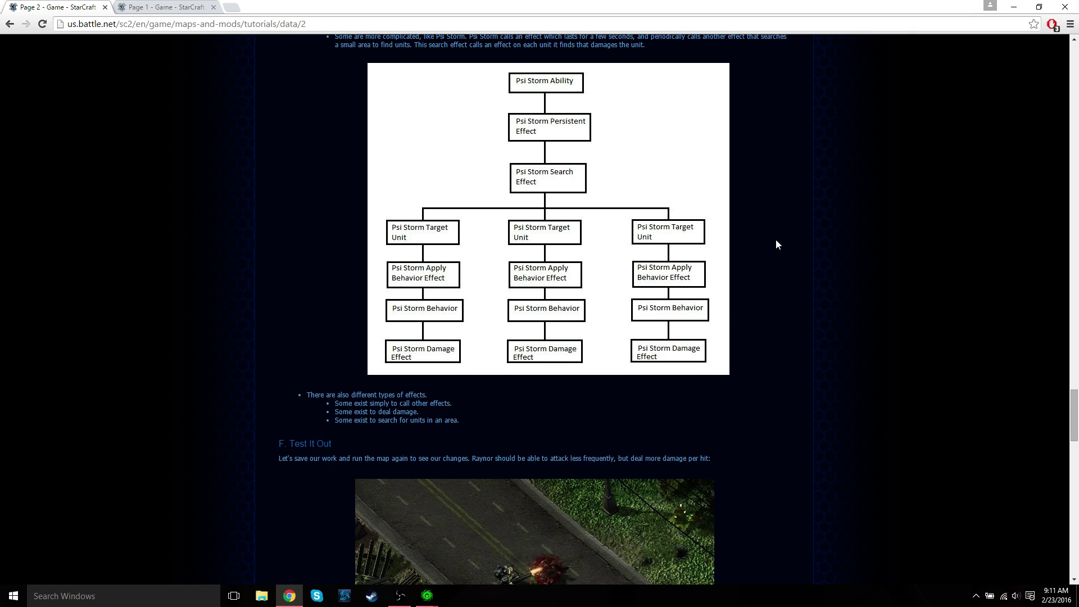
scroll(777, 240, down, 1)
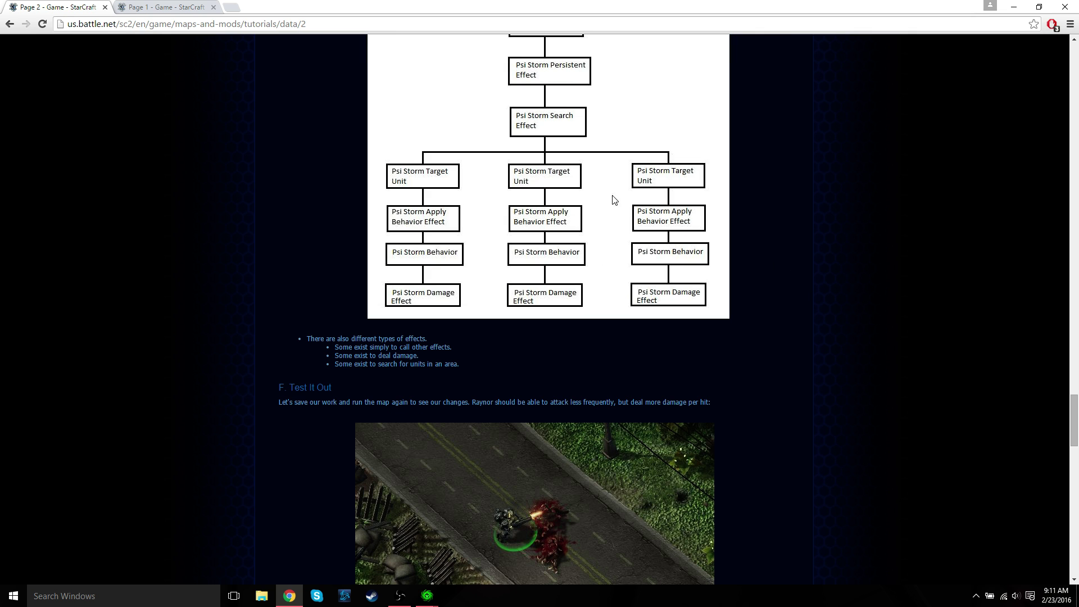
scroll(764, 220, up, 4)
scroll(757, 244, up, 1)
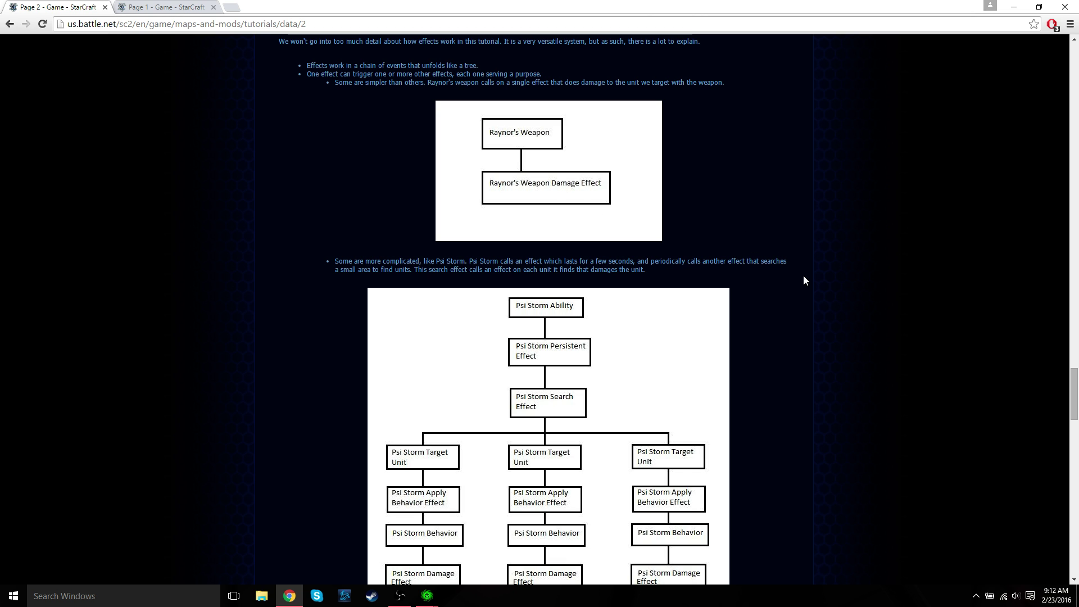
scroll(809, 298, down, 3)
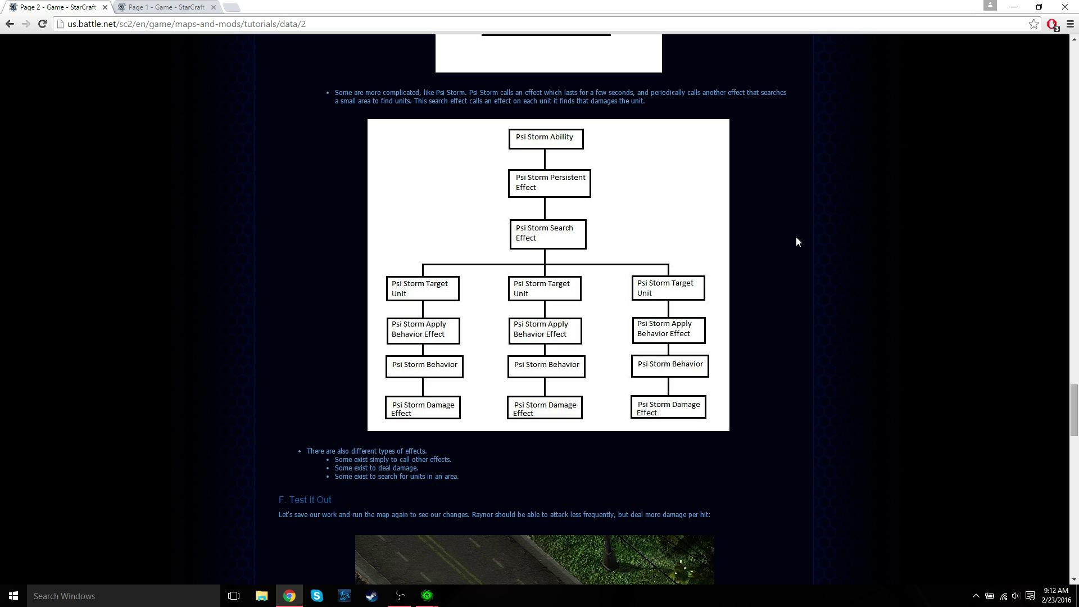
scroll(793, 244, down, 4)
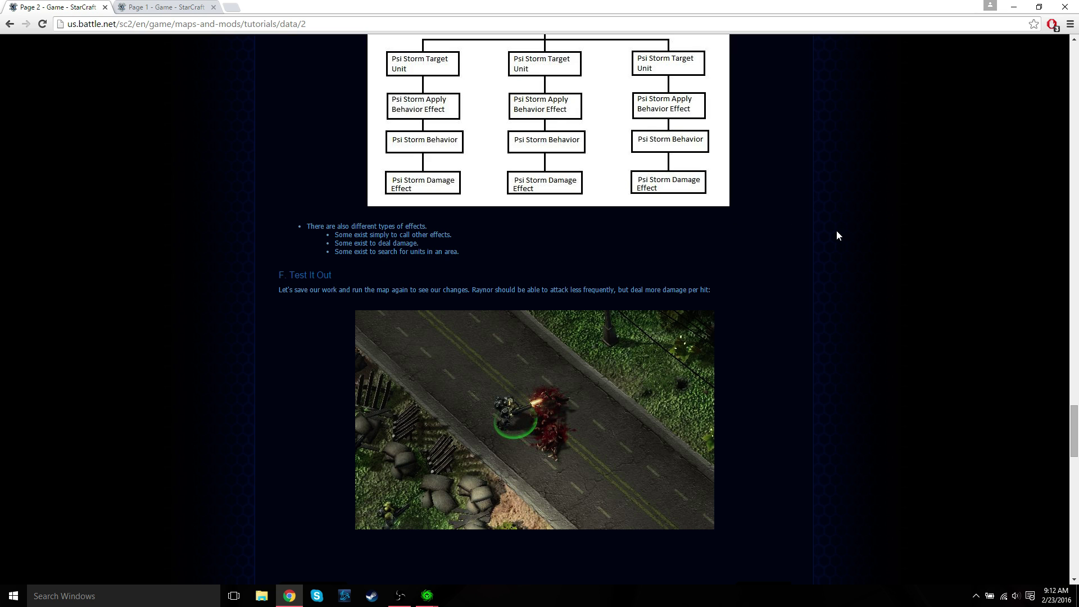
mouse_move(428, 595)
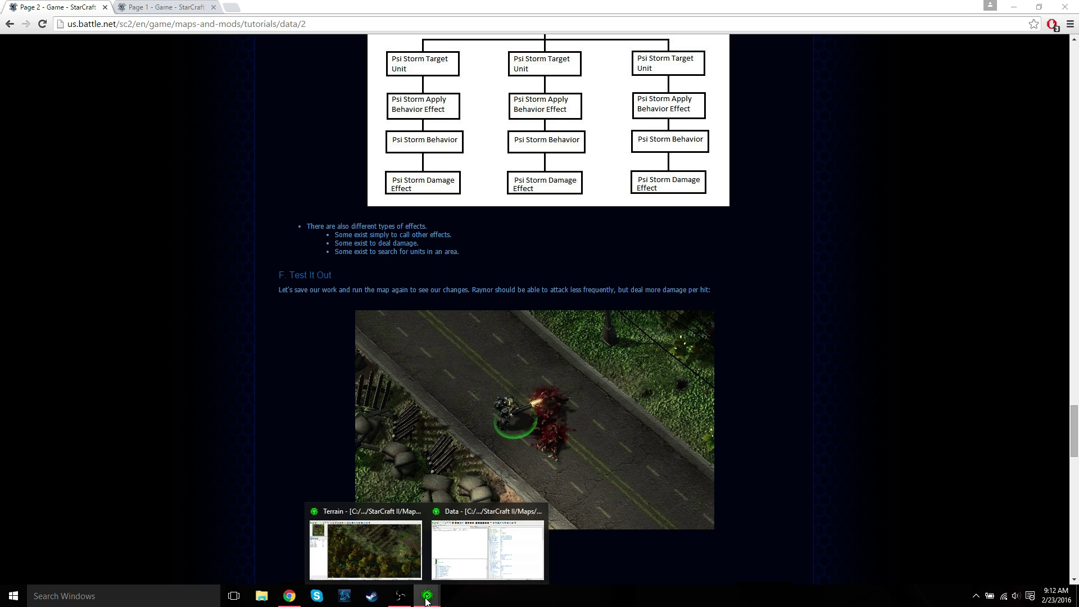
click(465, 553)
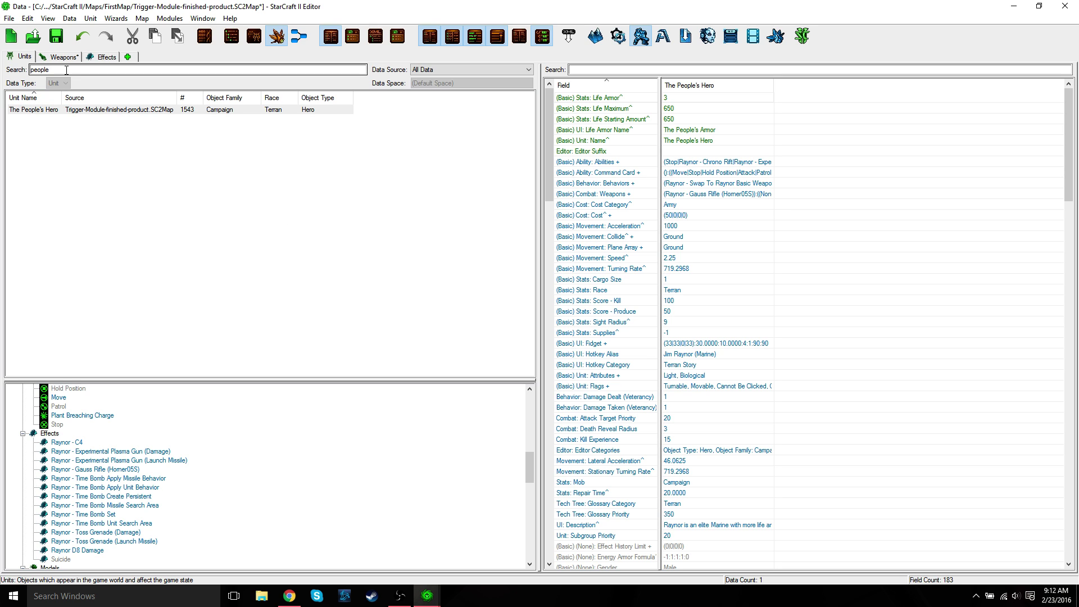
Search the Units data for "high", select the High Templar unit and bring up the effects in its object tree
double_click(39, 70)
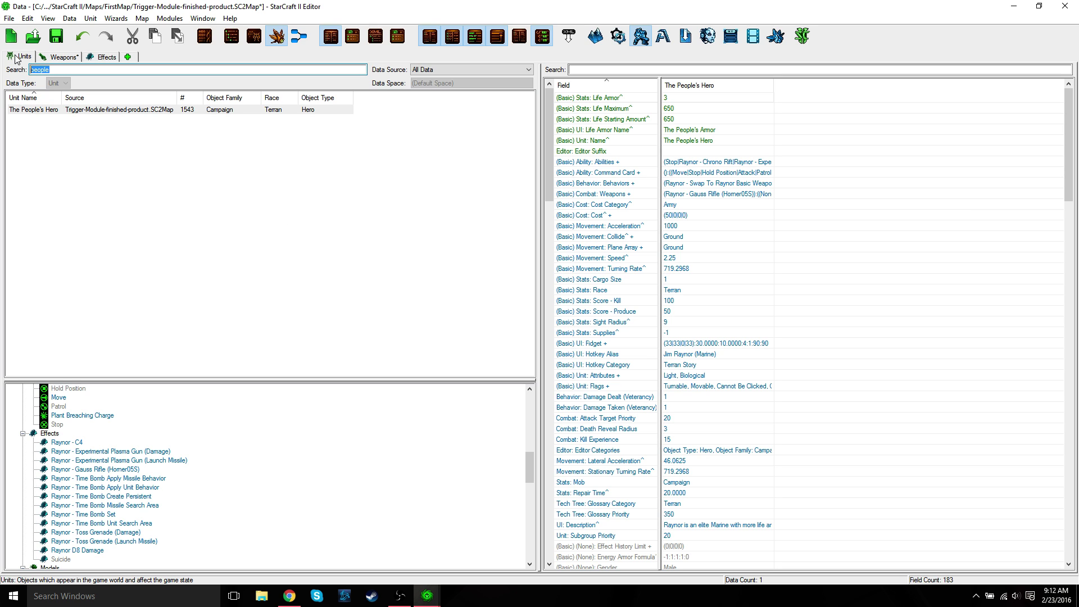
click(58, 69)
double_click(58, 69)
text(hih)
key(BackSpace)
text(gh)
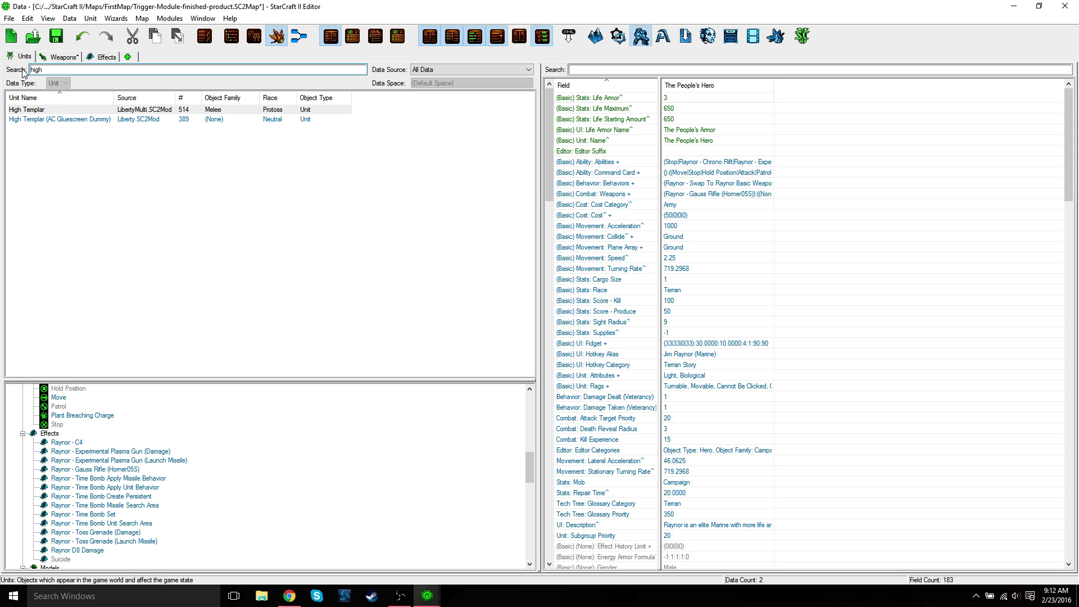
click(28, 111)
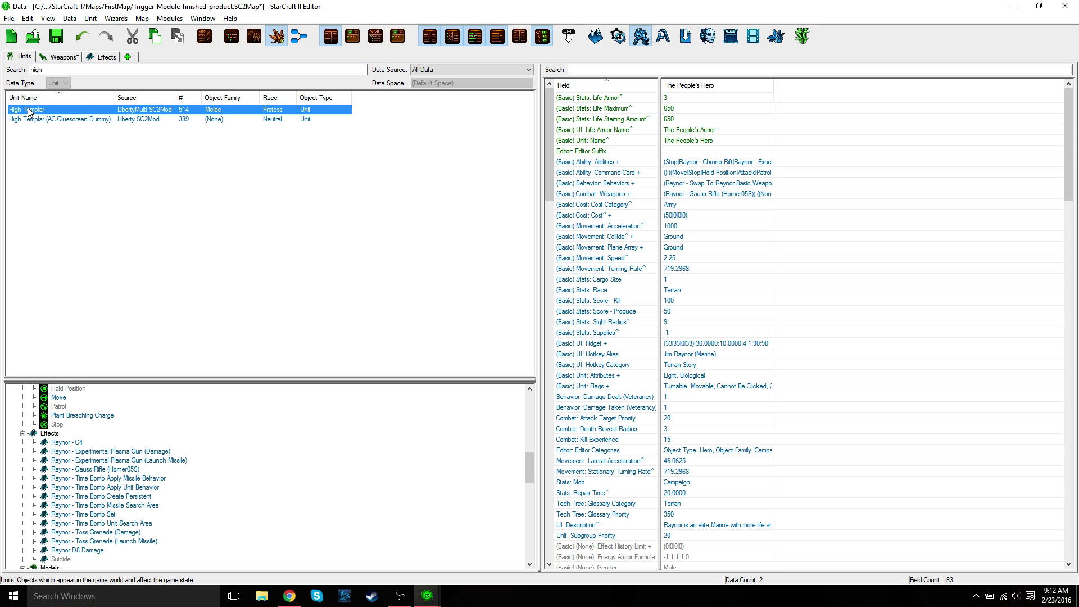
click(67, 120)
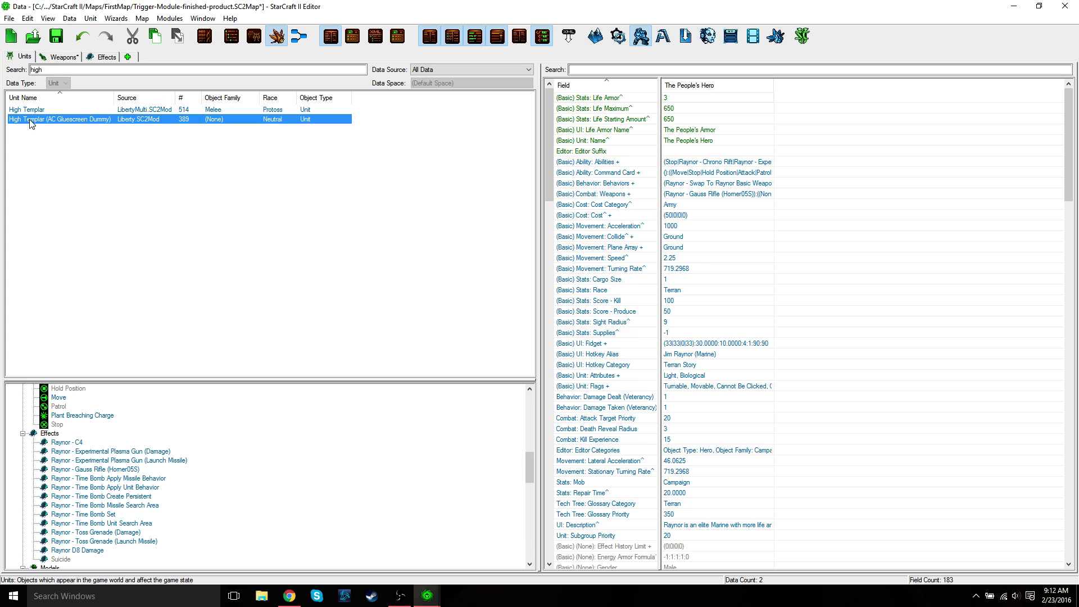
click(31, 110)
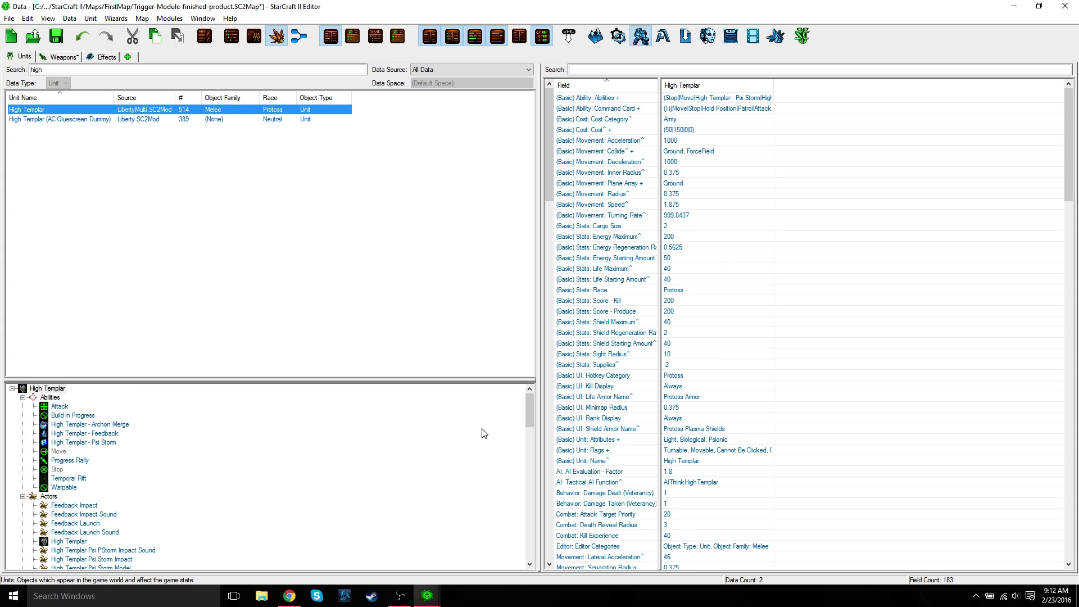
drag(531, 410, 525, 463)
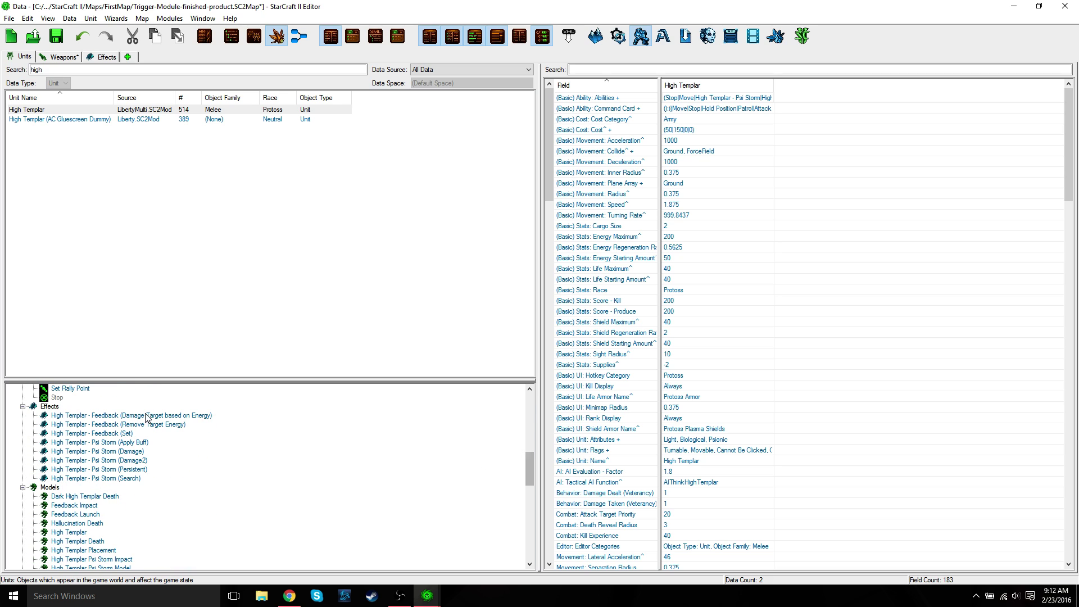
Examine the field values of the High Templar's Psi Storm effects: Apply Buff, Damage, Damage2, Persistent and Search
click(70, 444)
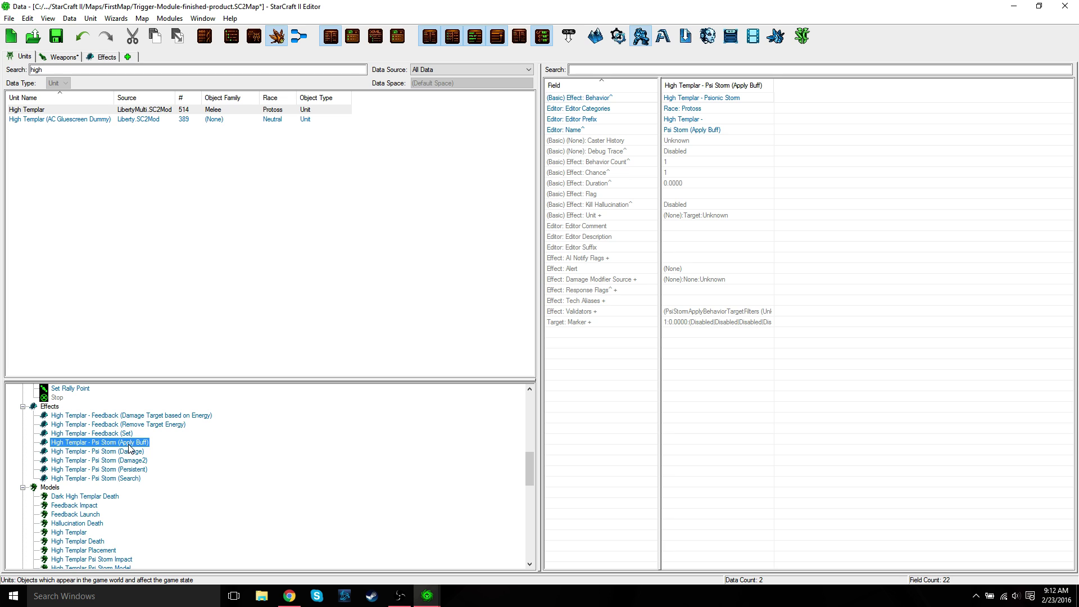
click(93, 452)
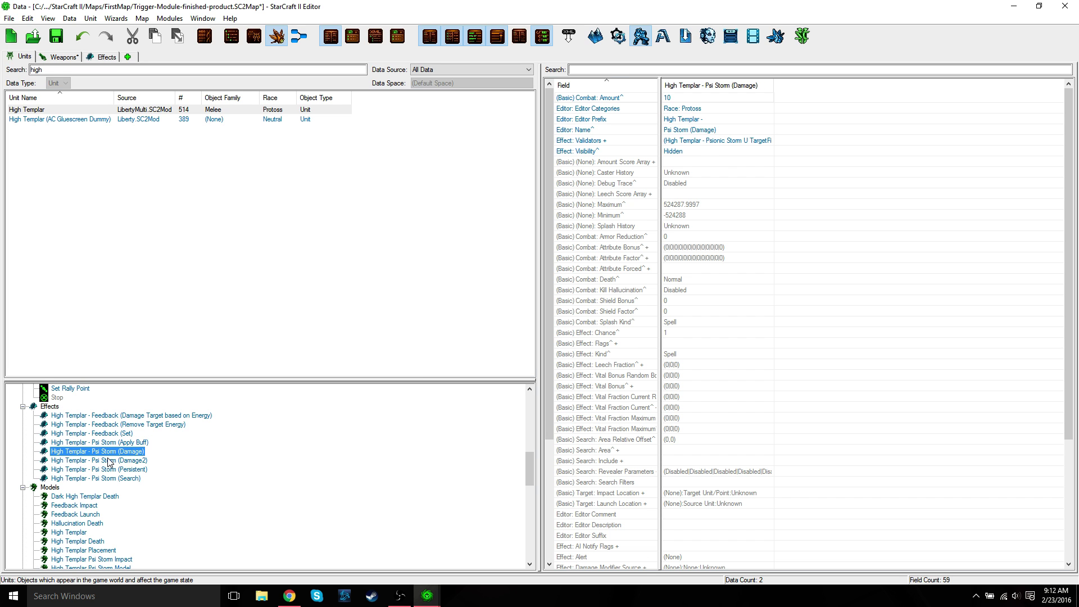
click(108, 461)
click(109, 470)
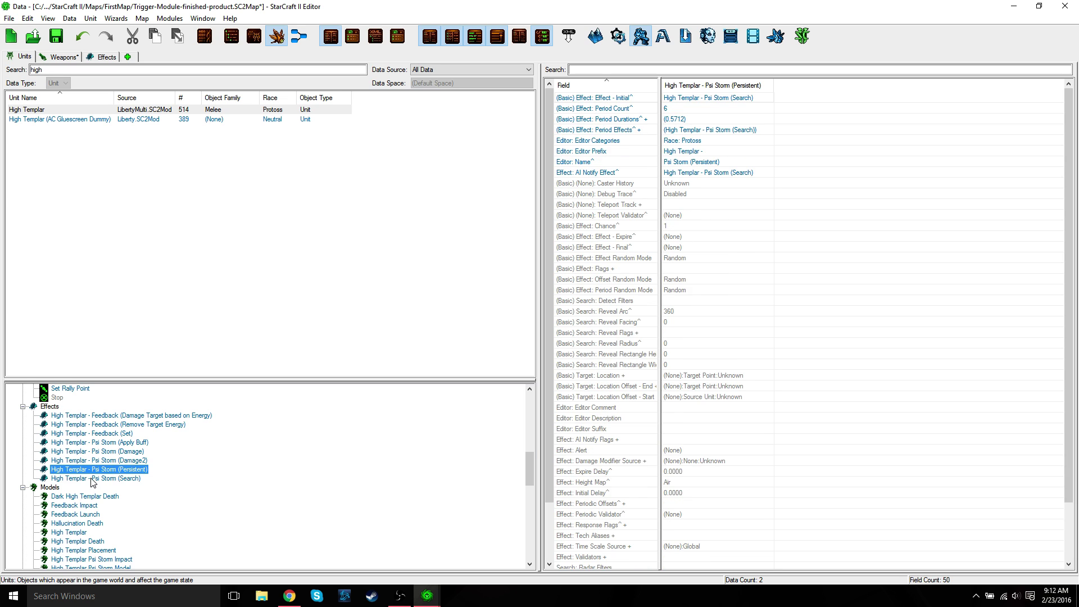
click(93, 479)
click(100, 471)
click(104, 461)
click(104, 452)
click(103, 443)
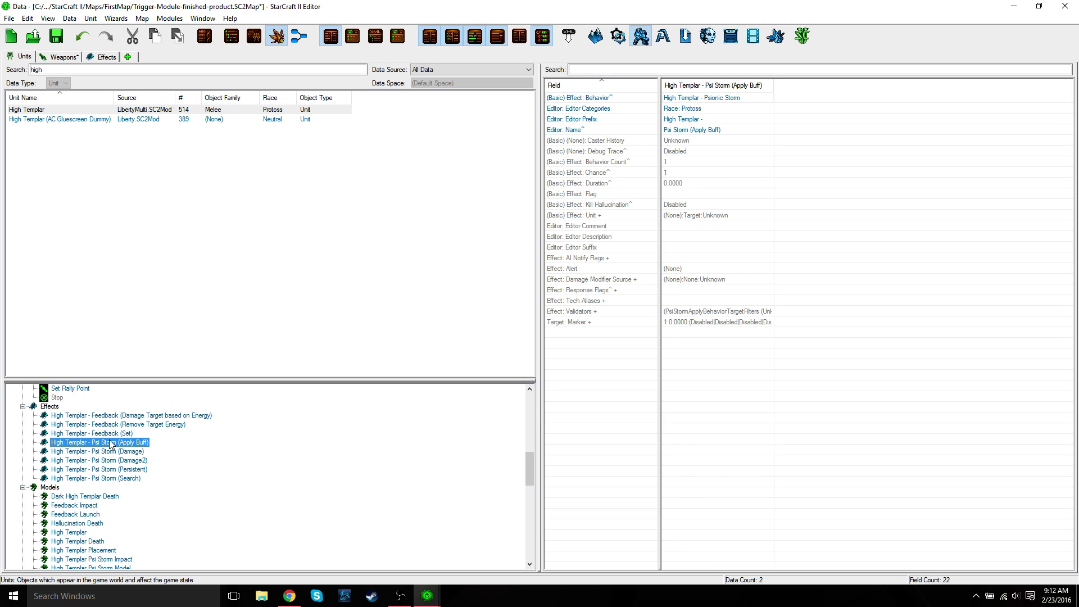
click(104, 452)
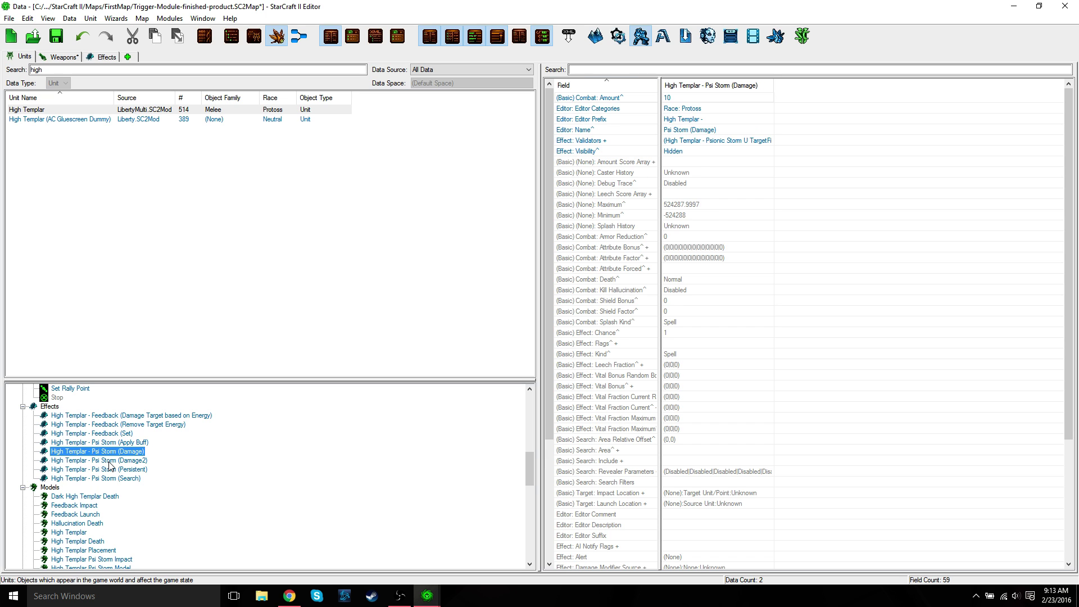
click(108, 461)
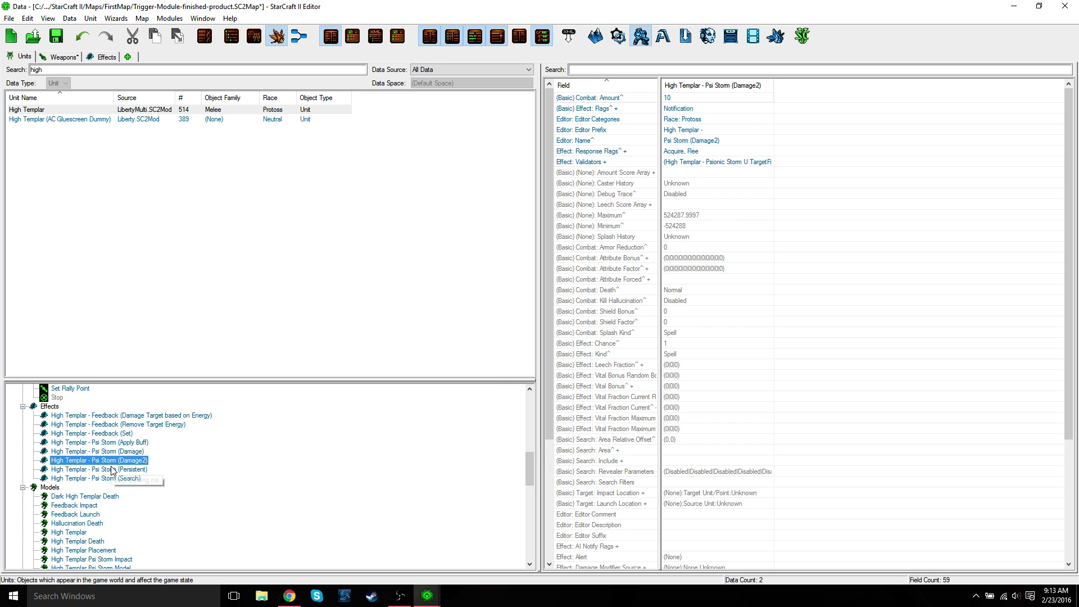
Switch to the map's Terrain window and launch an in-game test of the map
click(329, 229)
mouse_move(428, 598)
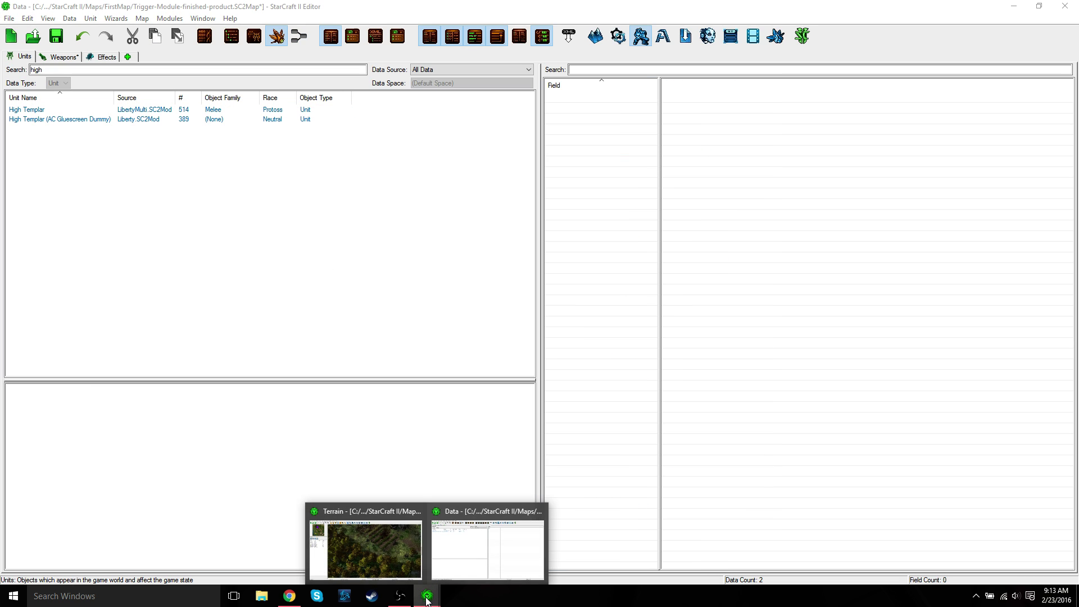
click(410, 541)
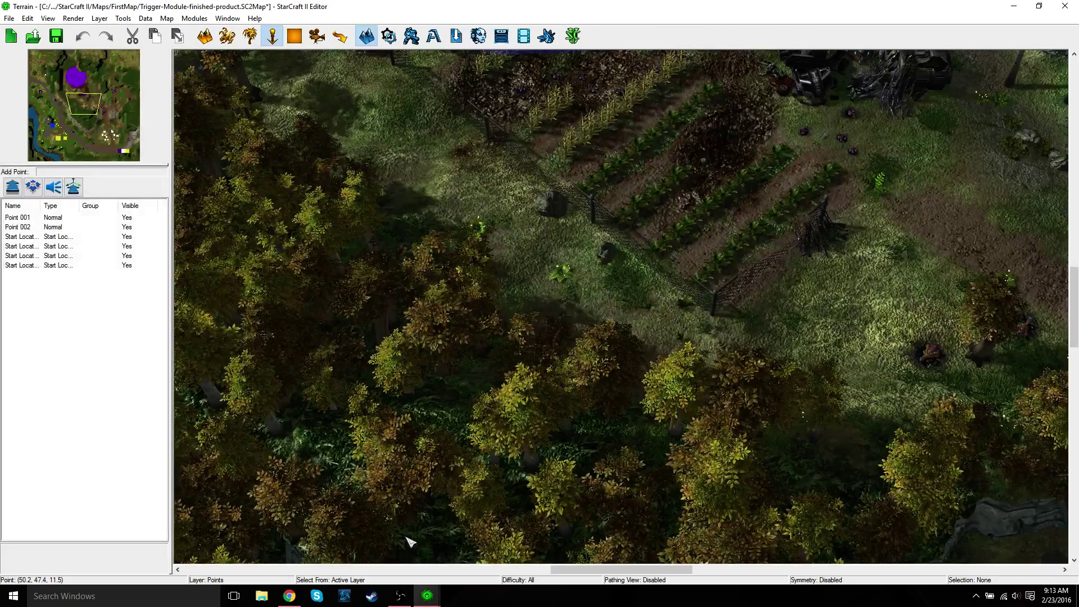
click(9, 18)
click(34, 99)
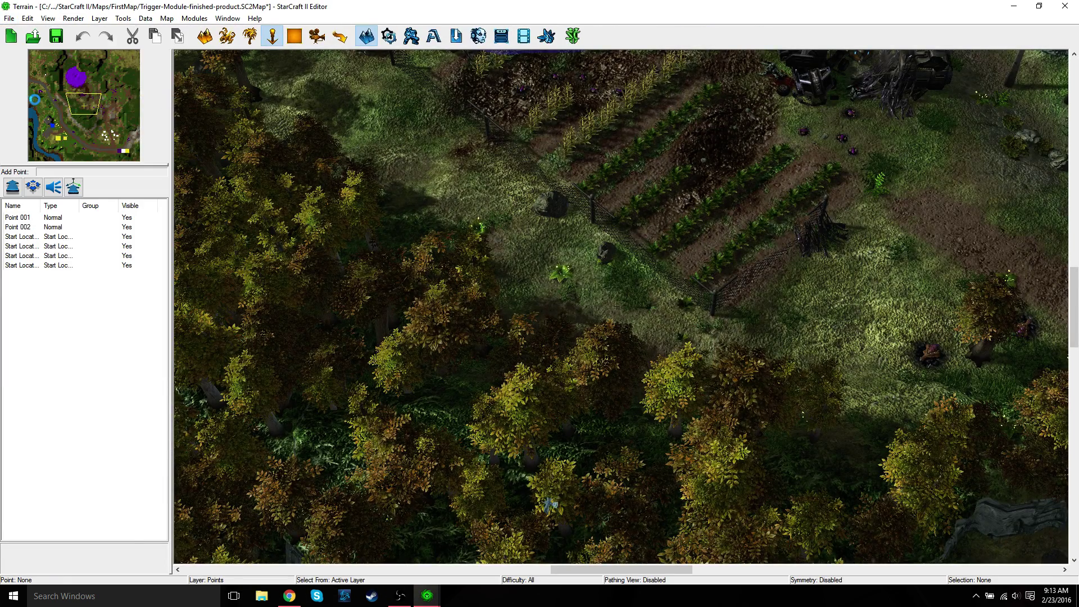
key(F7)
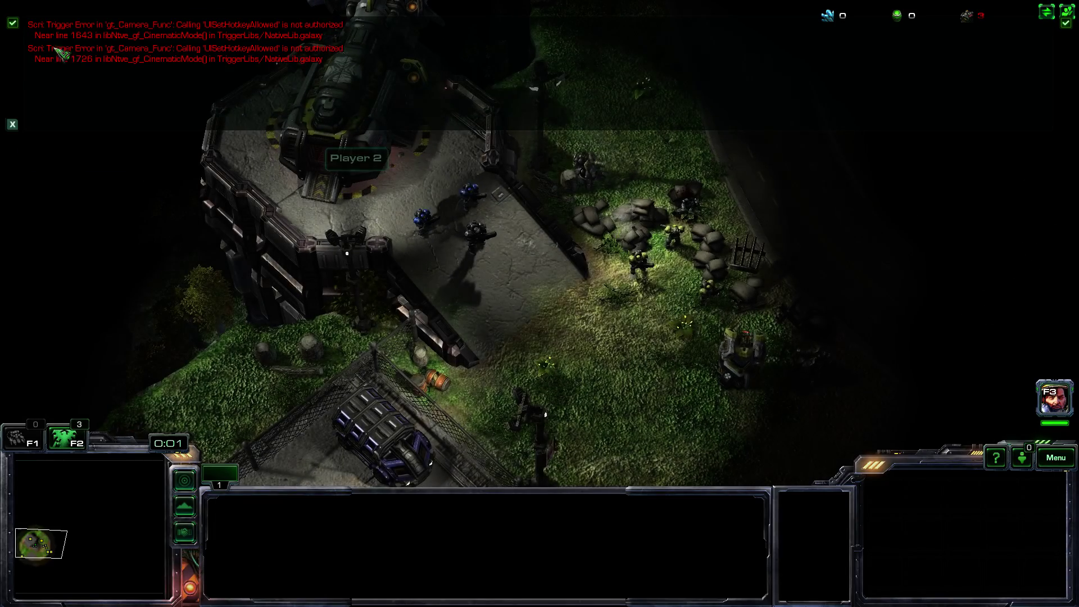
Hide the trigger error messages, attack-move The People's Hero toward the road and check the Gauss Rifle's weapon stats
click(13, 23)
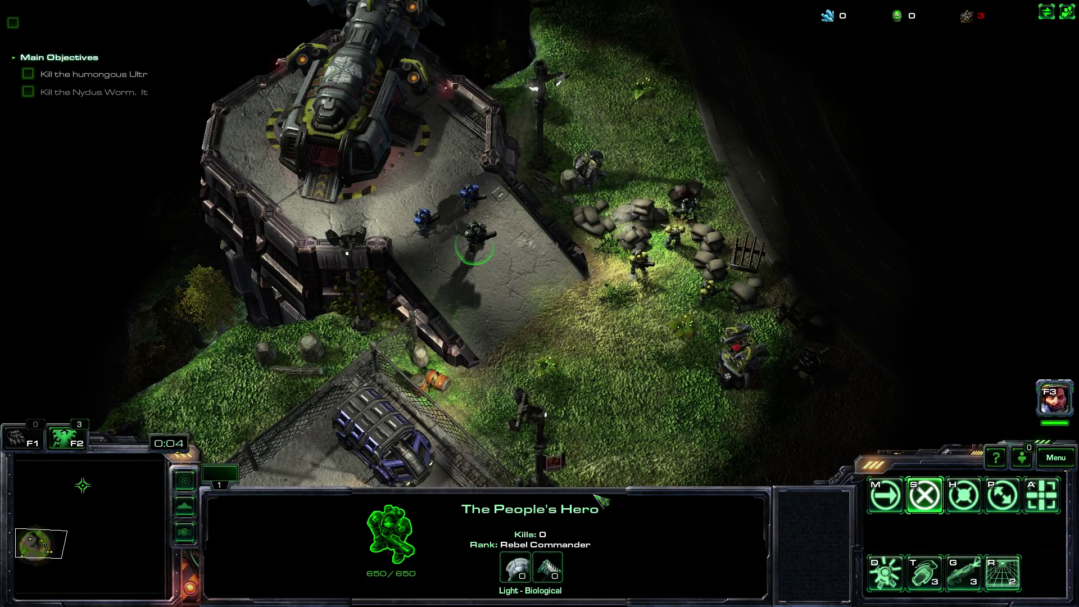
key(a)
click(629, 366)
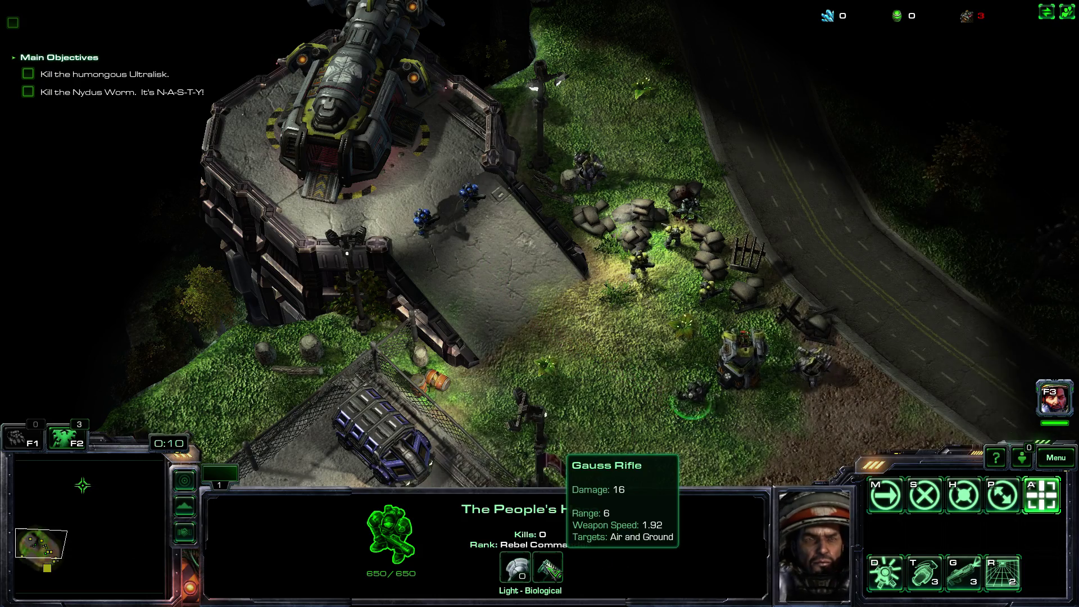
middle_drag(925, 495, 561, 332)
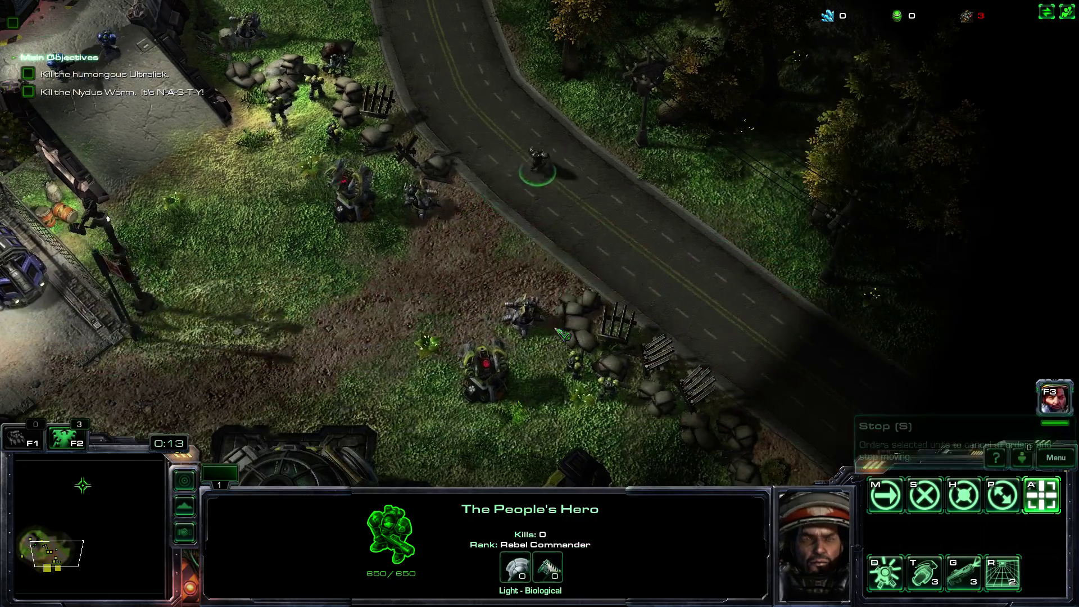
middle_drag(759, 321, 776, 402)
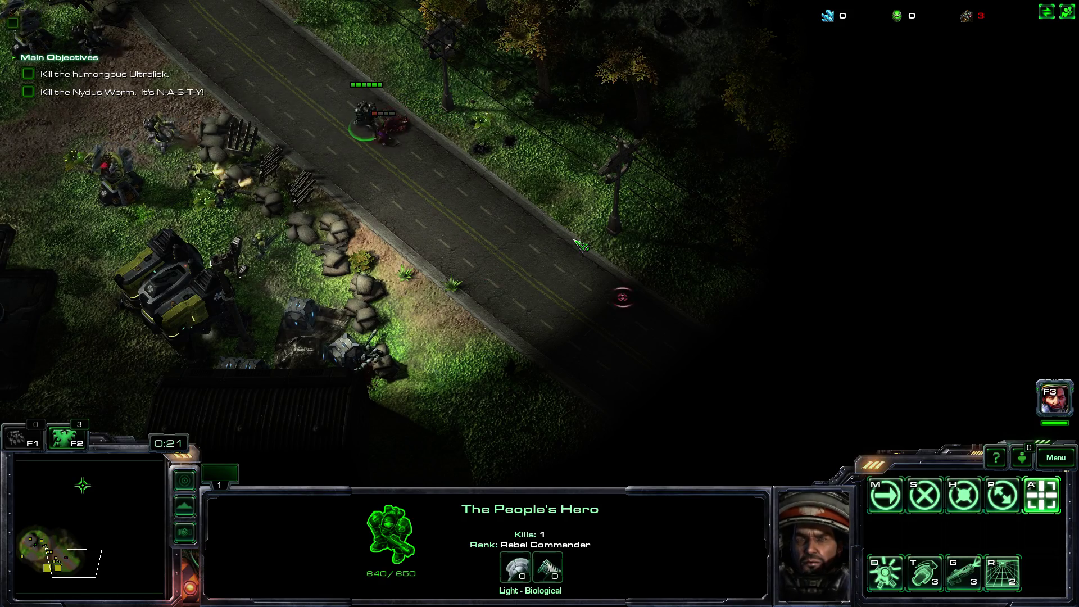
middle_drag(579, 246, 715, 374)
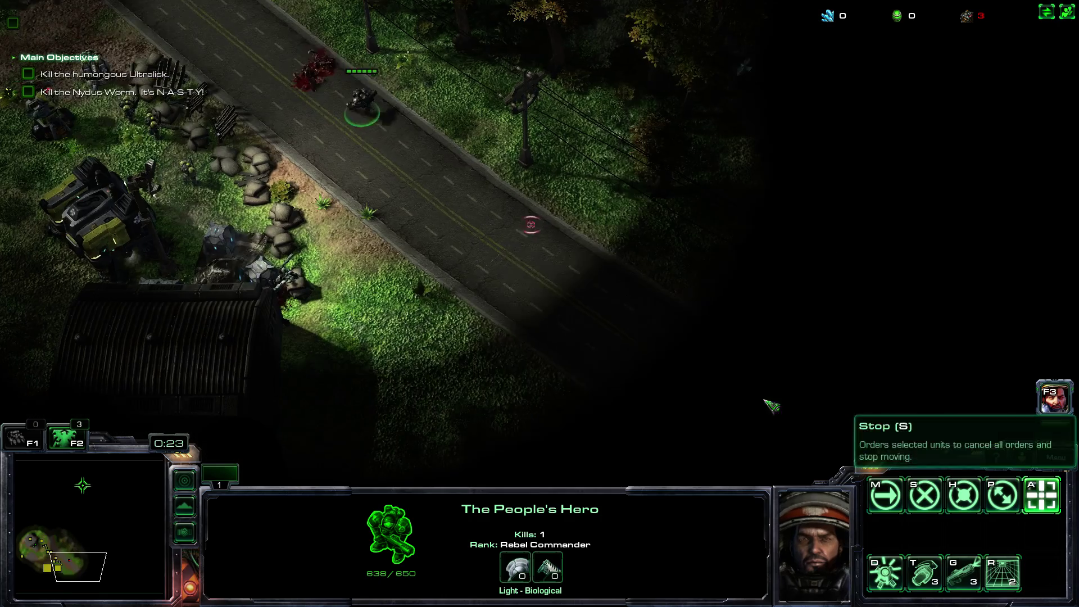
Attack-move The People's Hero southeast along the road in stages to test the weapon on the enemies encountered
key(a)
click(631, 293)
key(a)
click(706, 370)
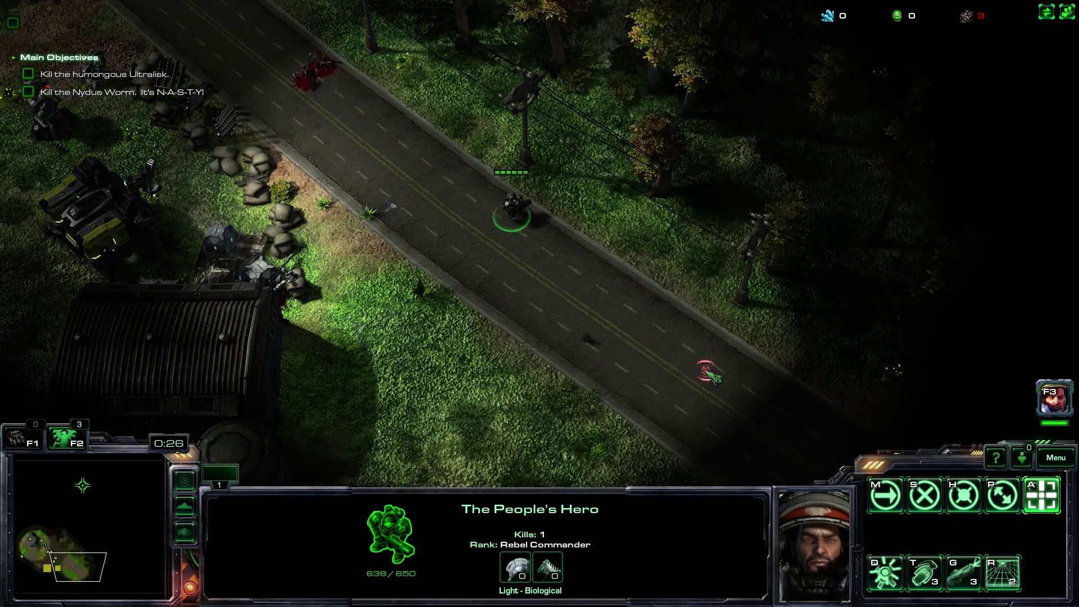
middle_drag(714, 376, 964, 495)
key(a)
click(637, 362)
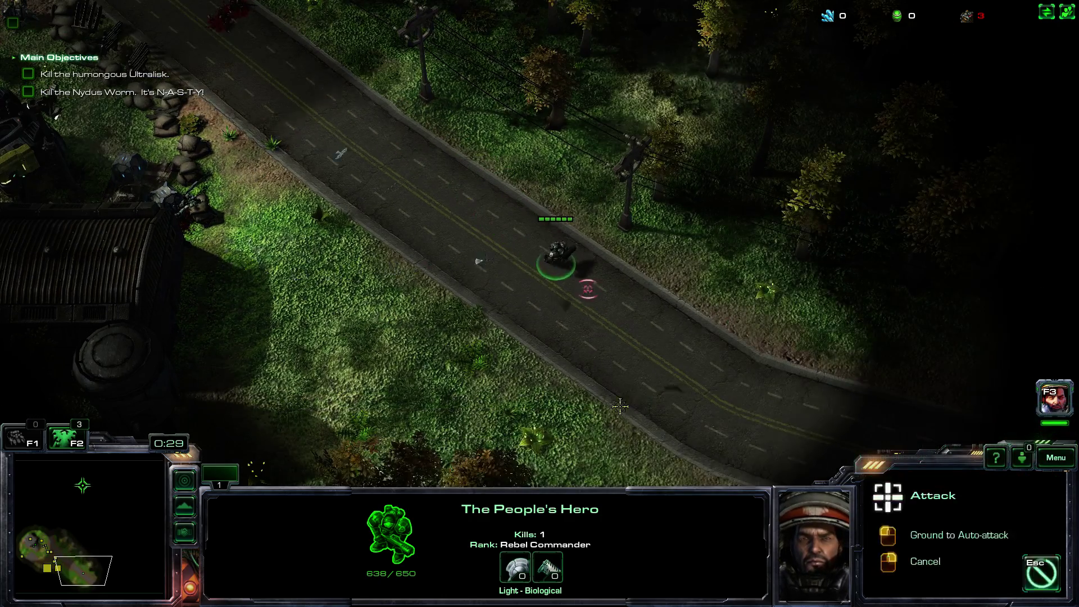
middle_drag(703, 304, 900, 343)
key(a)
click(764, 314)
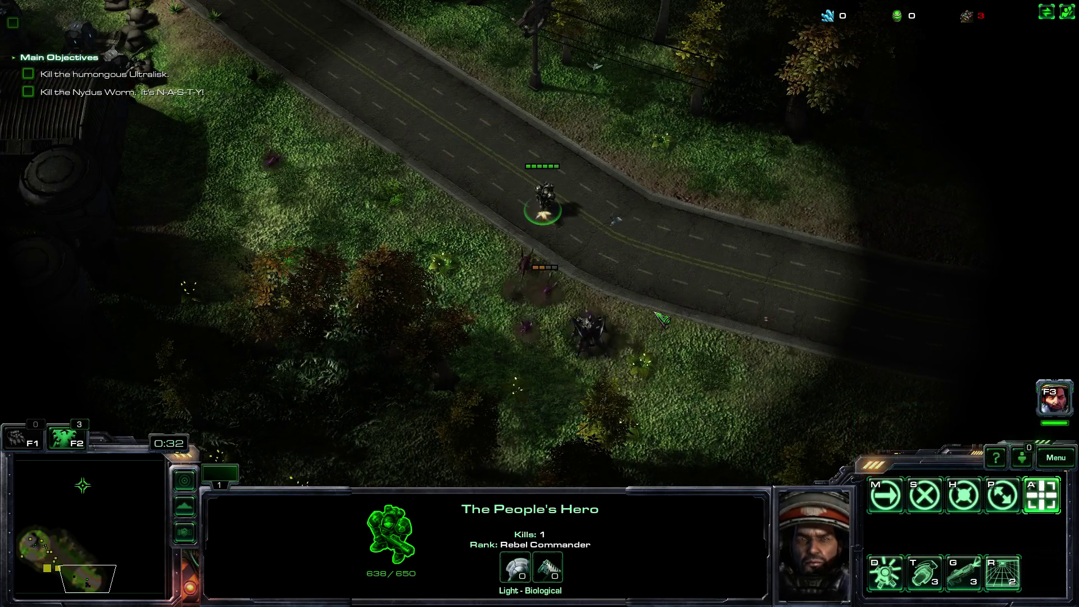